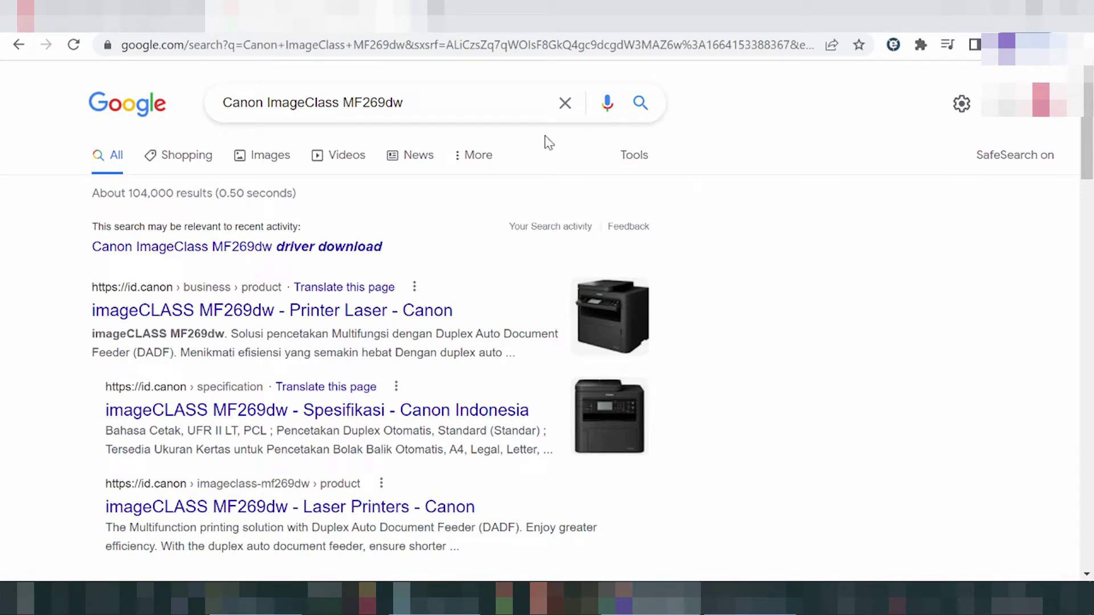
Search Google for 'Canon ImageClass MF269dw driver download'.
click(403, 102)
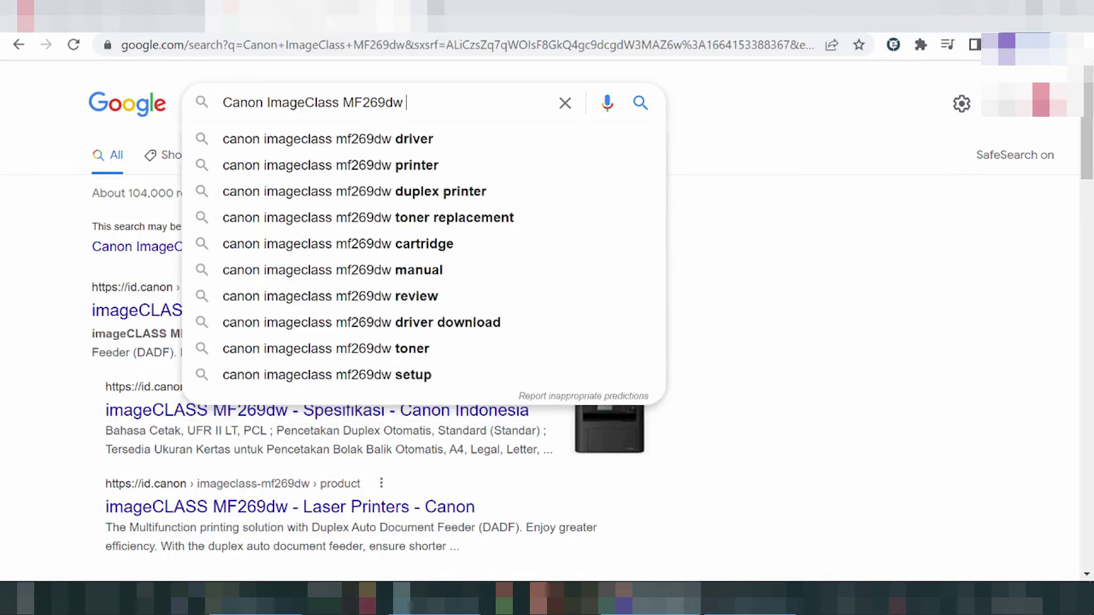
text(driver)
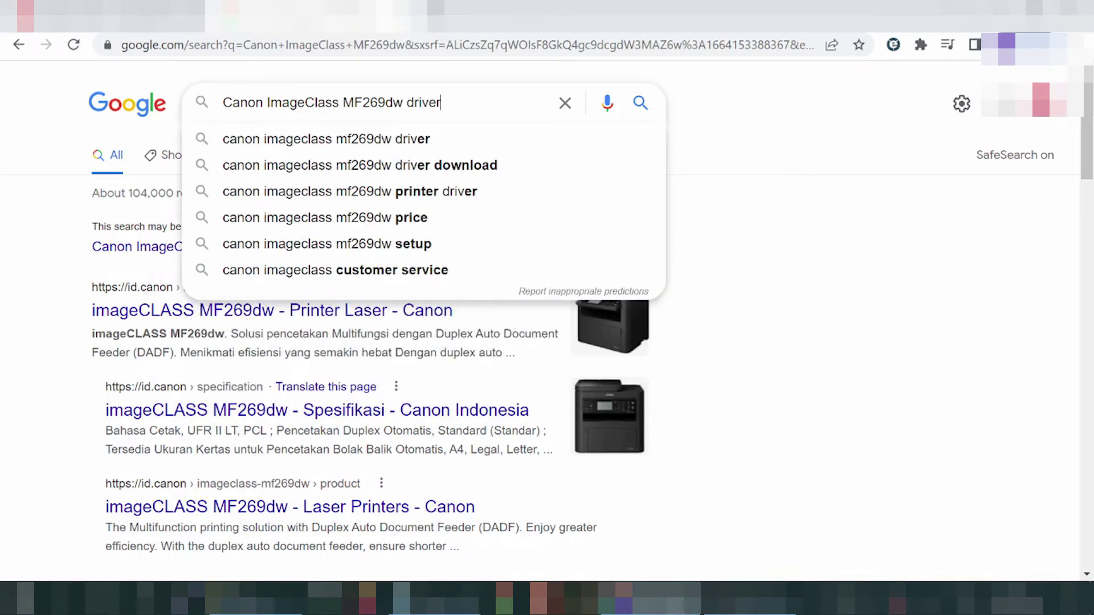
text( download)
key(Return)
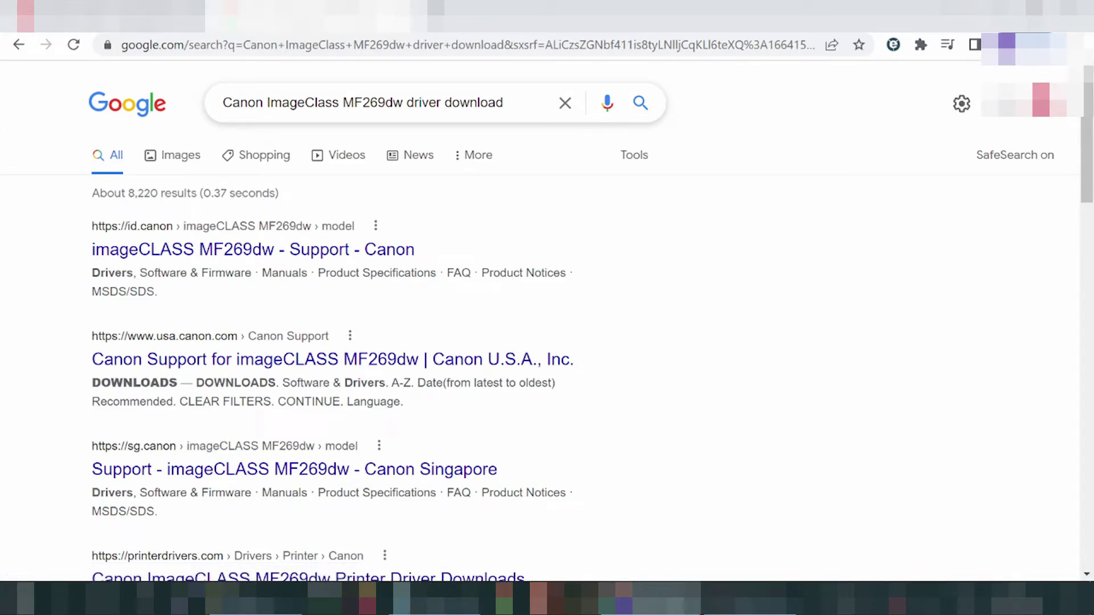
scroll(671, 236, down, 1)
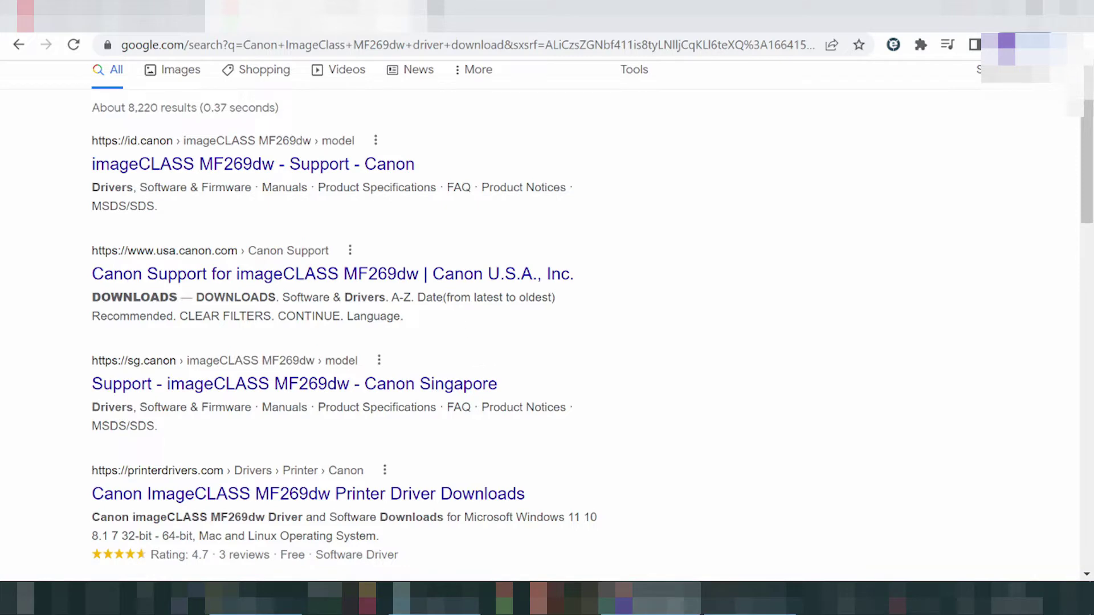
scroll(378, 383, down, 3)
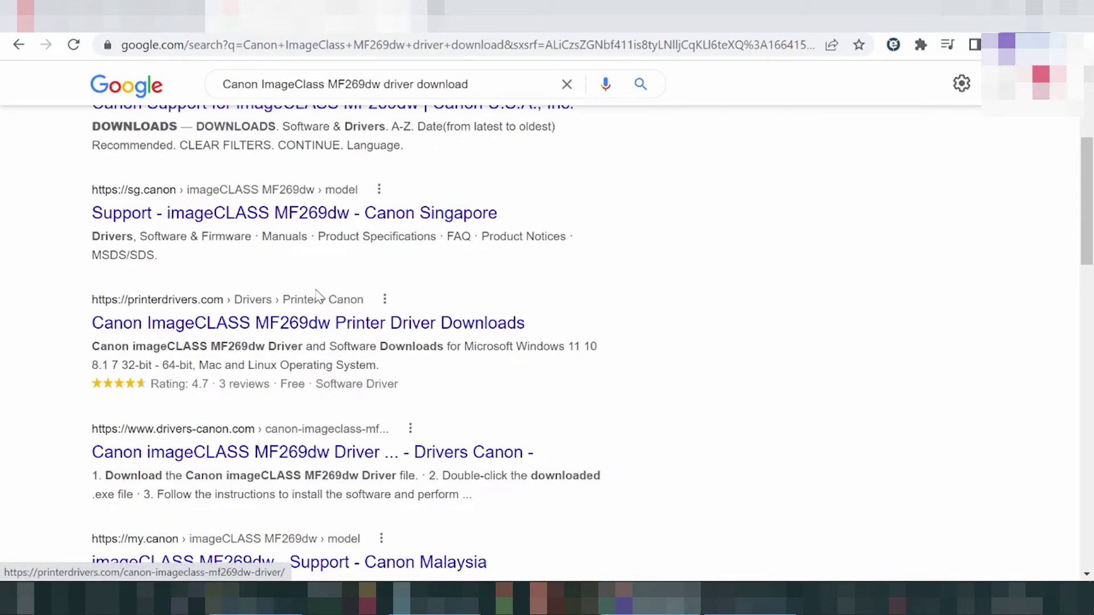
scroll(317, 298, up, 3)
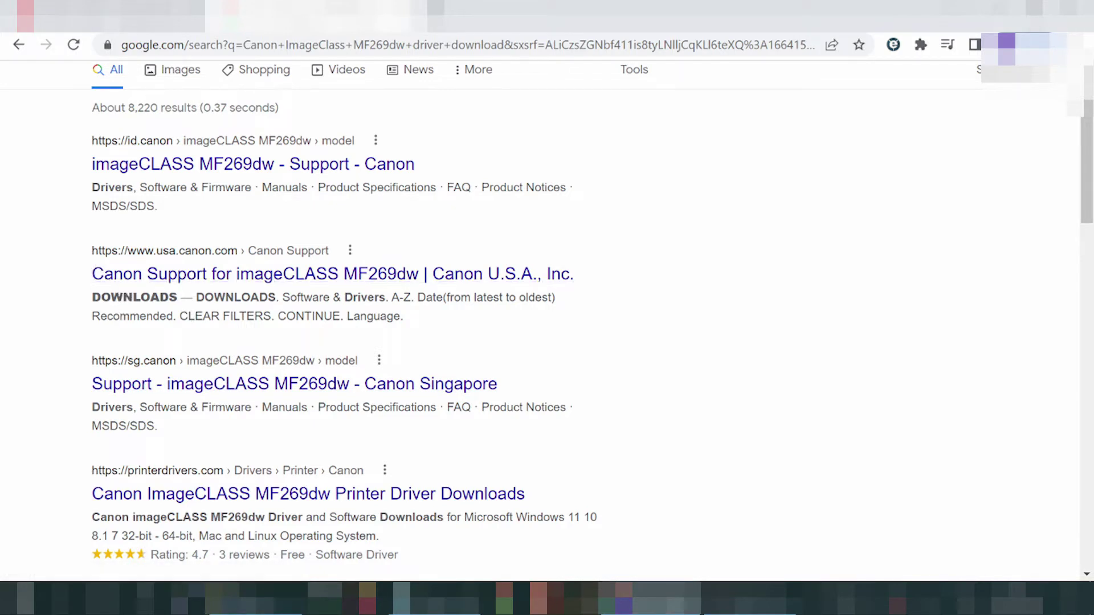
Open Canon U.S.A.'s imageCLASS MF269dw support page and go to its Software & Drivers downloads.
click(186, 280)
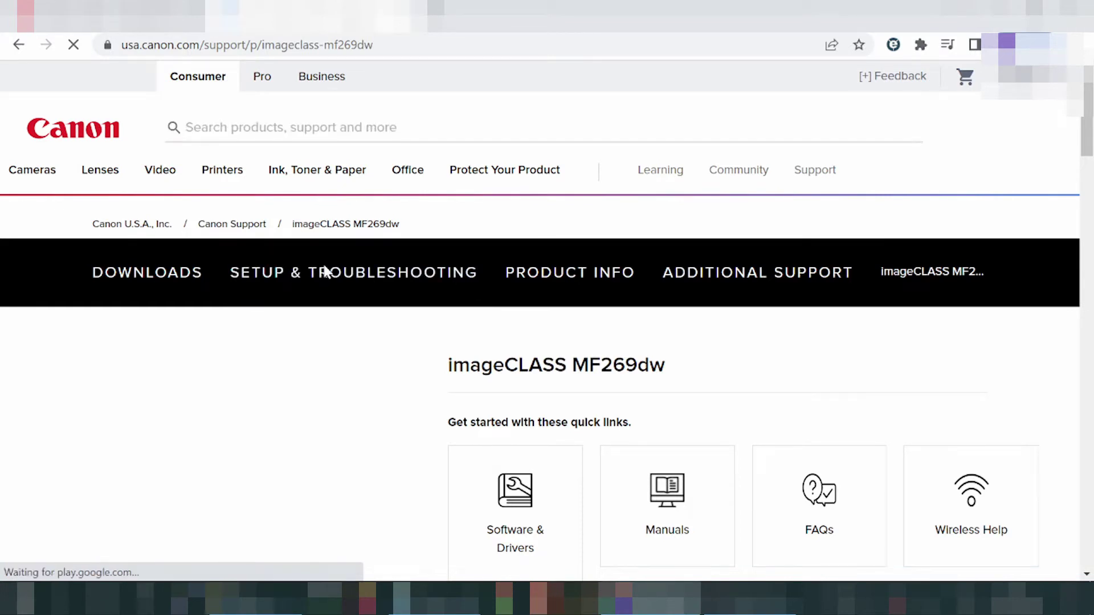
scroll(238, 322, down, 2)
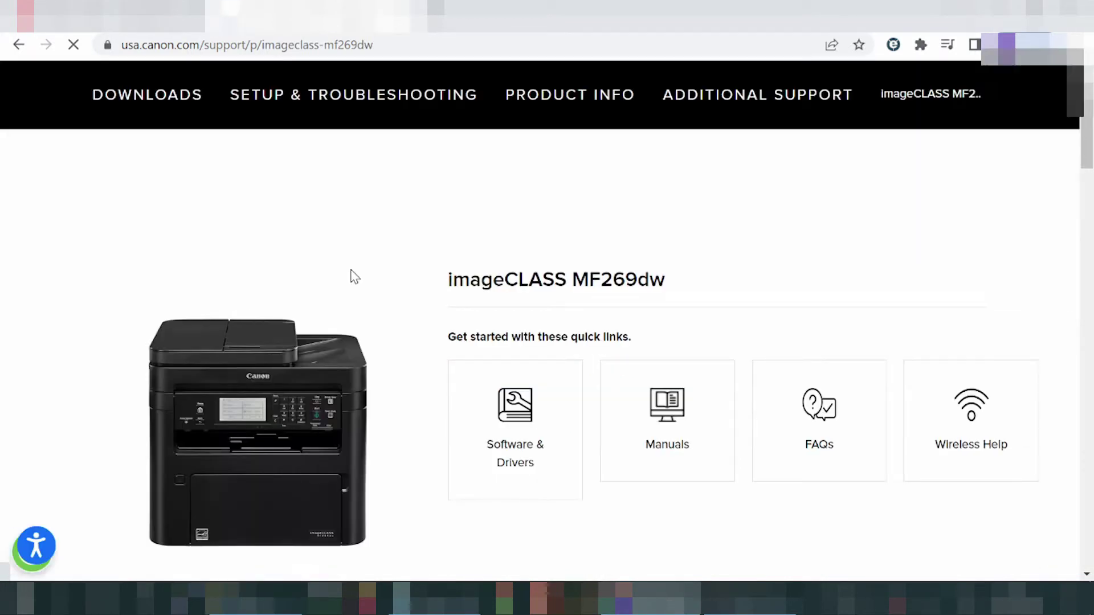
scroll(348, 282, down, 2)
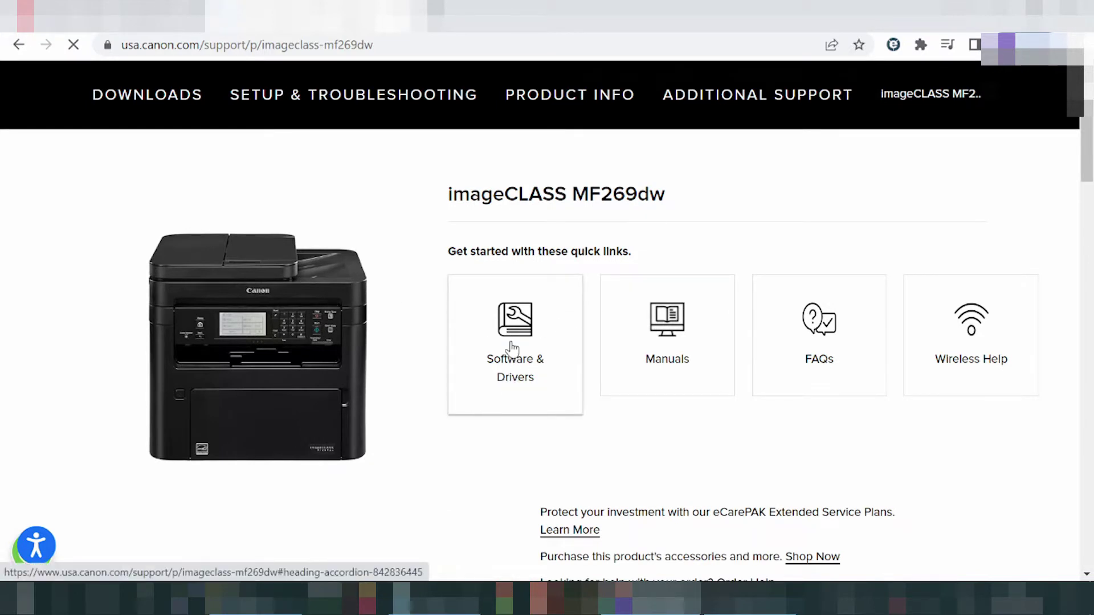
click(516, 379)
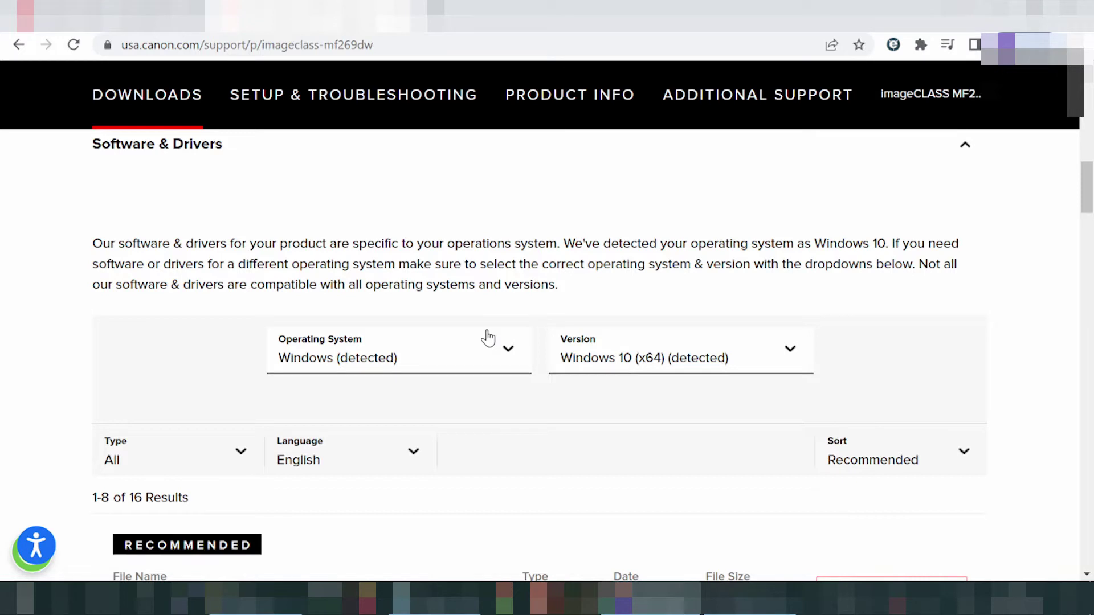
Switch the MF269dw driver list to Mac, browsing versions and keeping macOS 12.
click(483, 361)
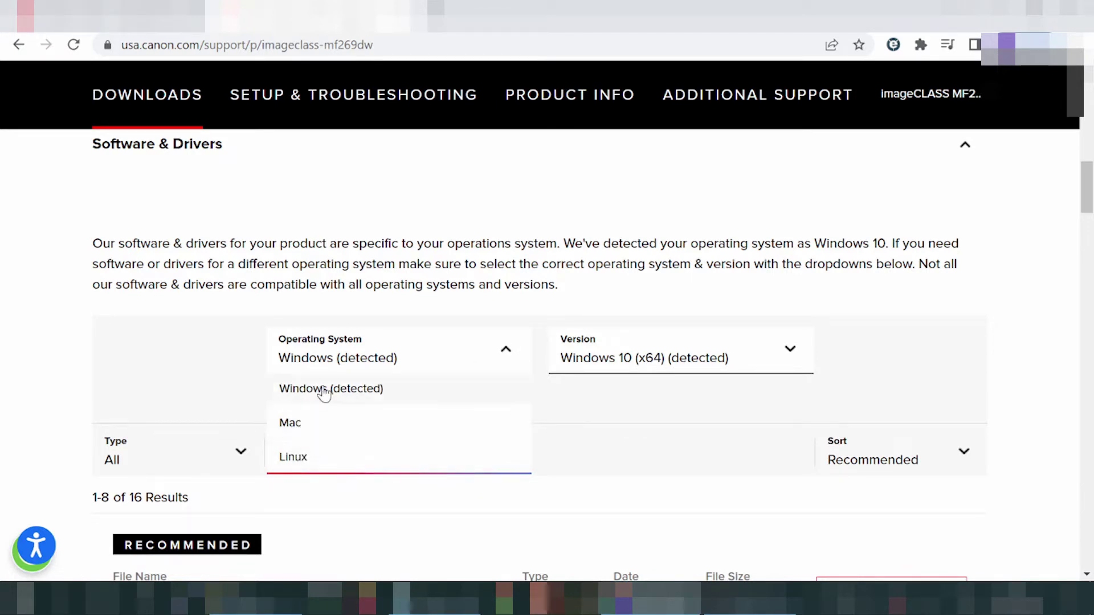
click(292, 423)
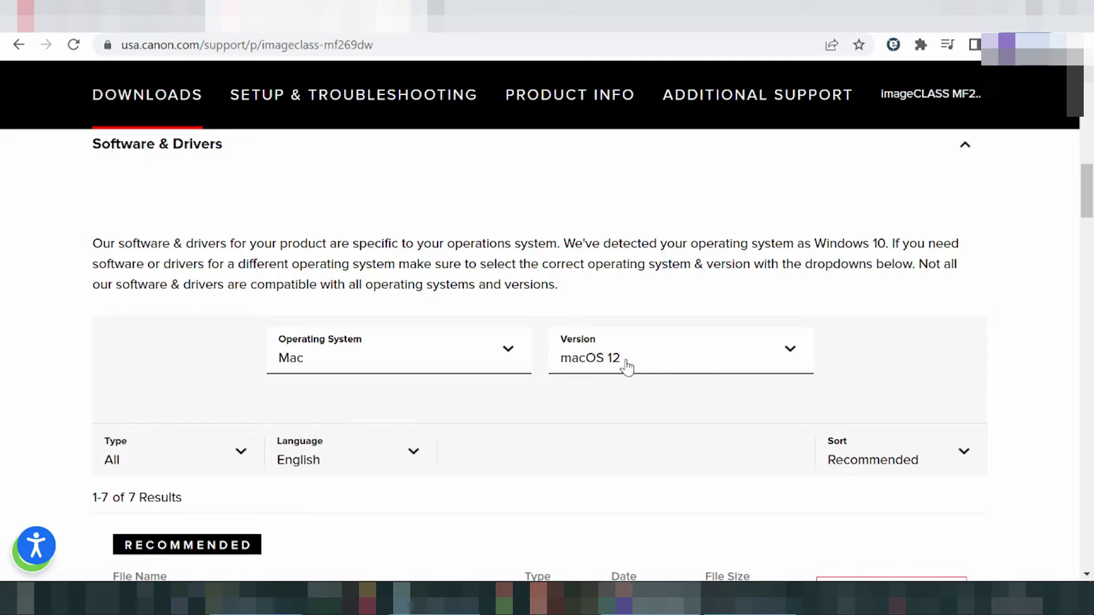
click(664, 357)
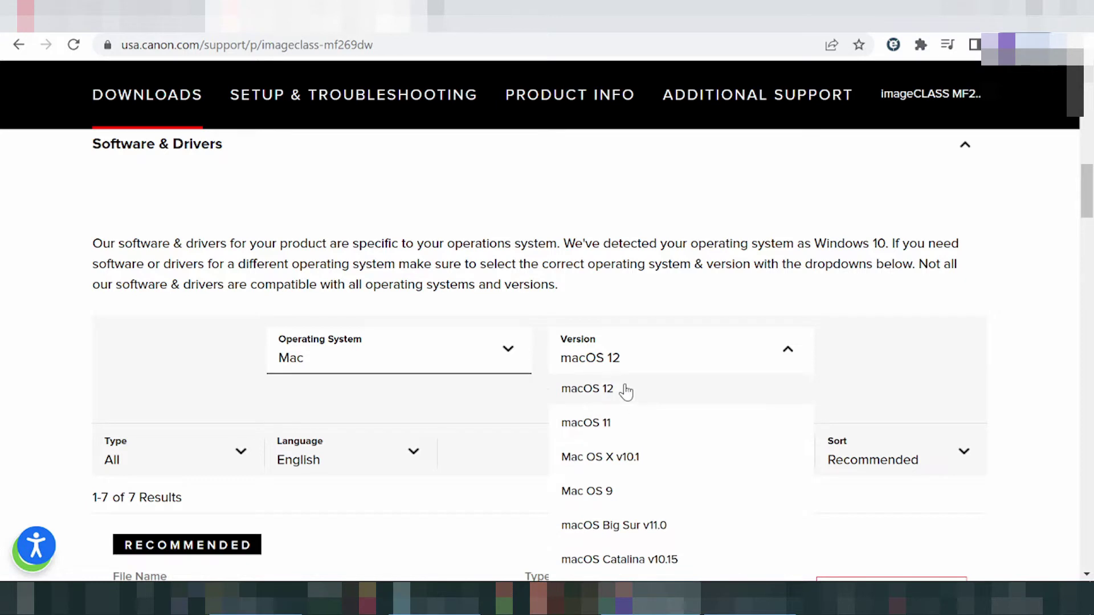
scroll(625, 391, down, 1)
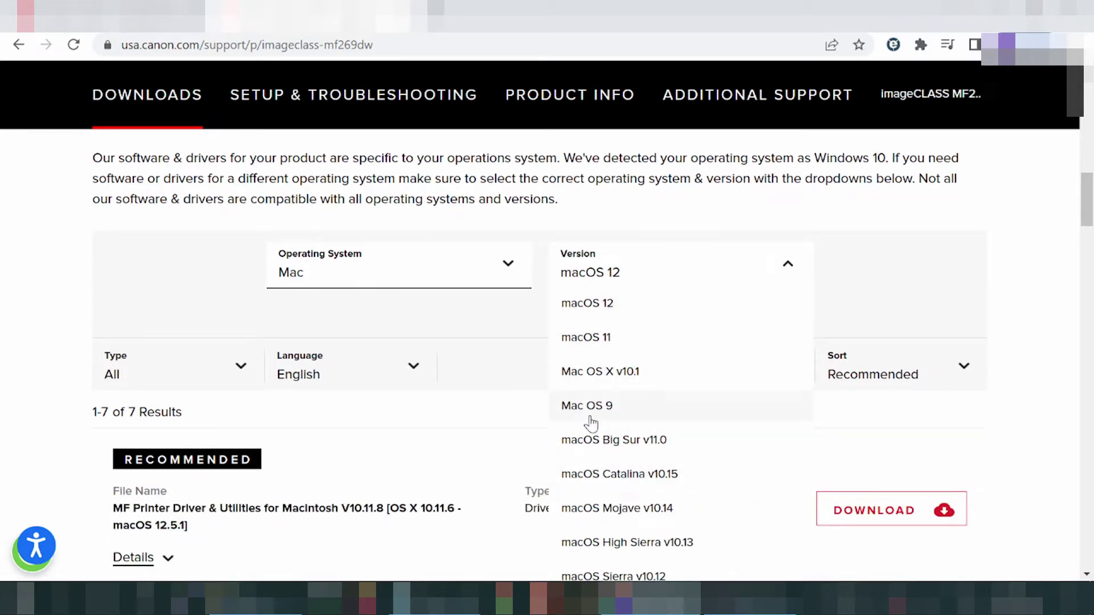
scroll(579, 452, down, 1)
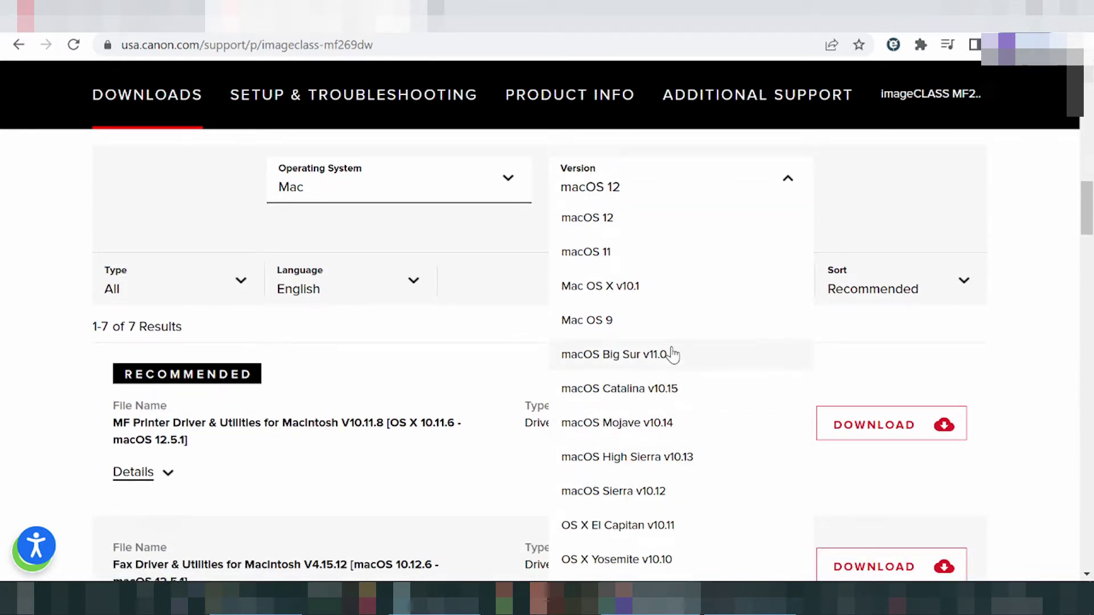
click(618, 222)
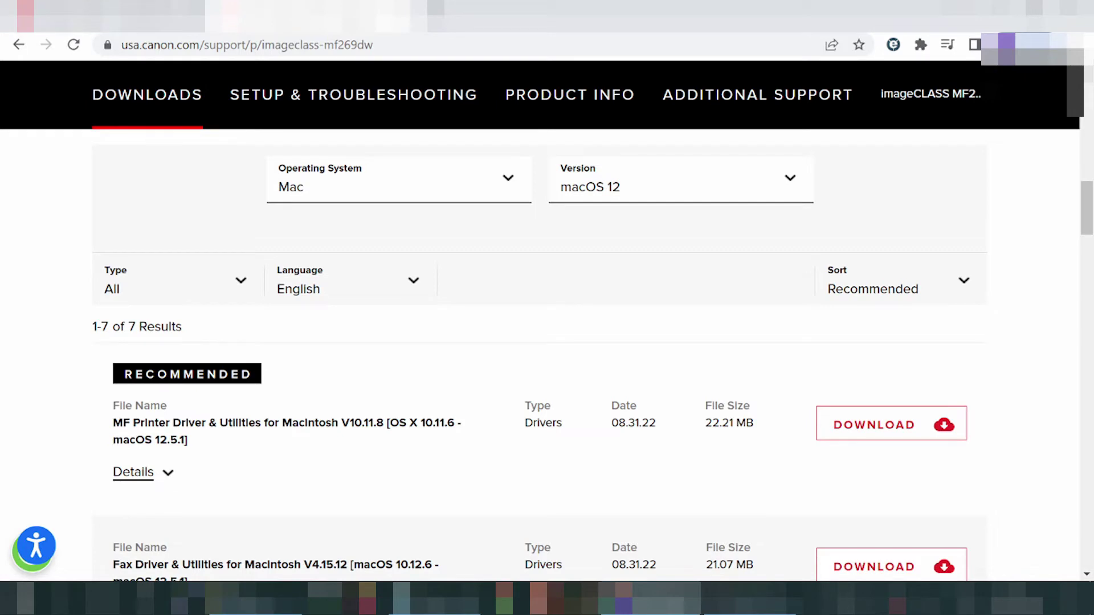
drag(159, 423, 194, 423)
scroll(368, 395, down, 3)
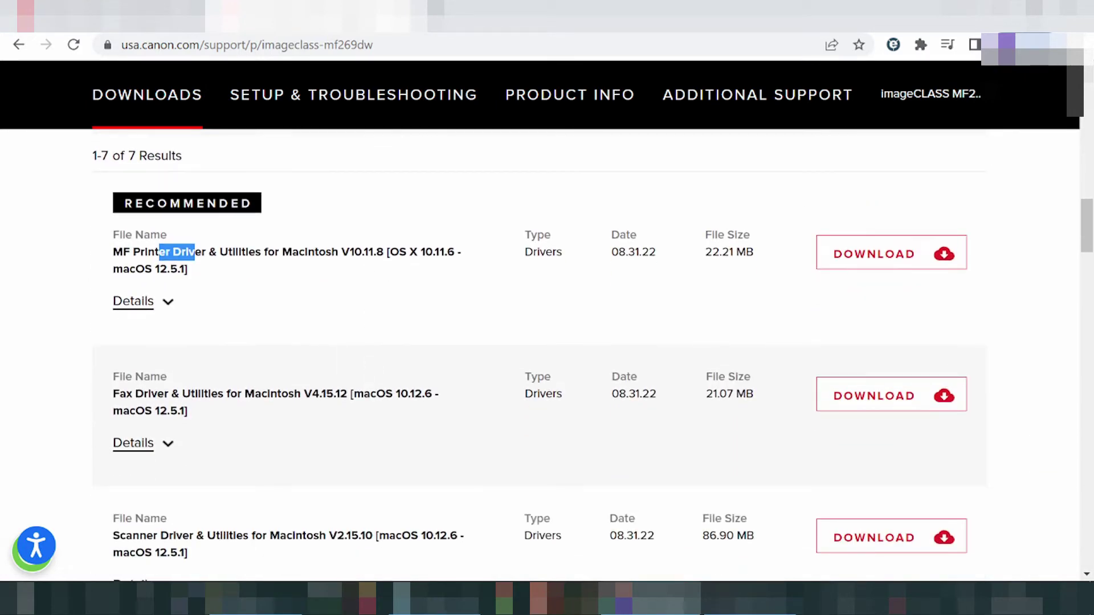
scroll(371, 403, down, 6)
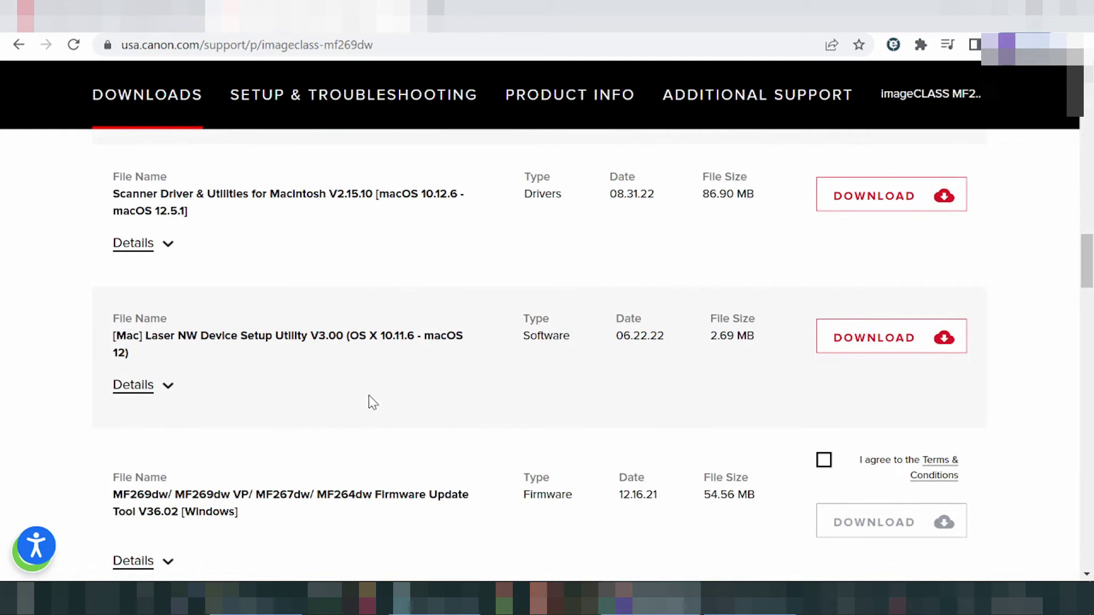
scroll(365, 402, down, 2)
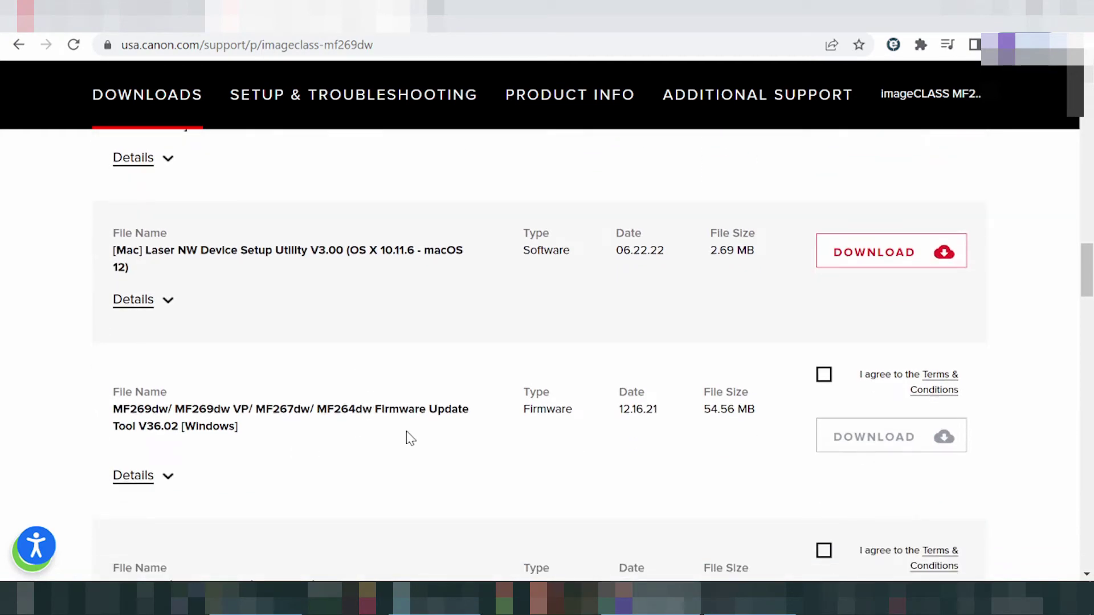
scroll(410, 438, down, 3)
scroll(495, 357, down, 3)
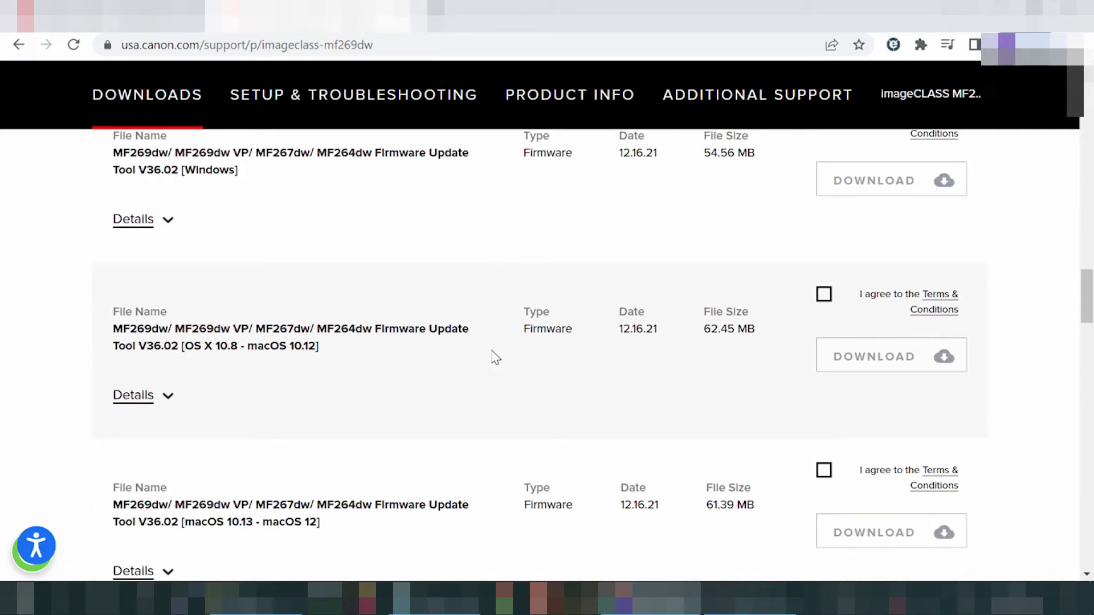
scroll(495, 357, down, 6)
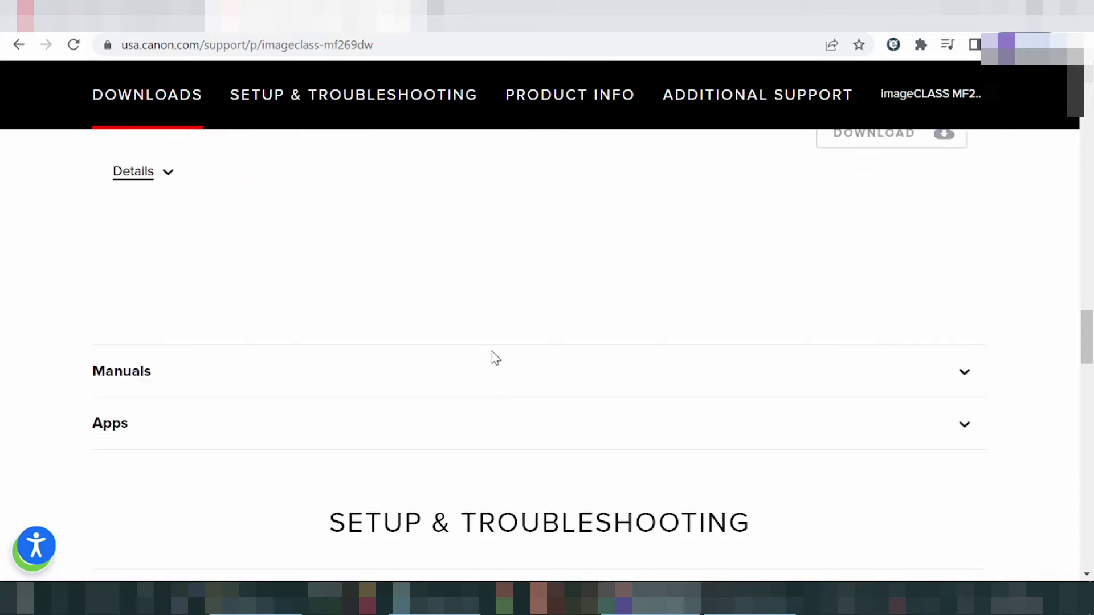
scroll(496, 357, up, 9)
scroll(496, 357, up, 3)
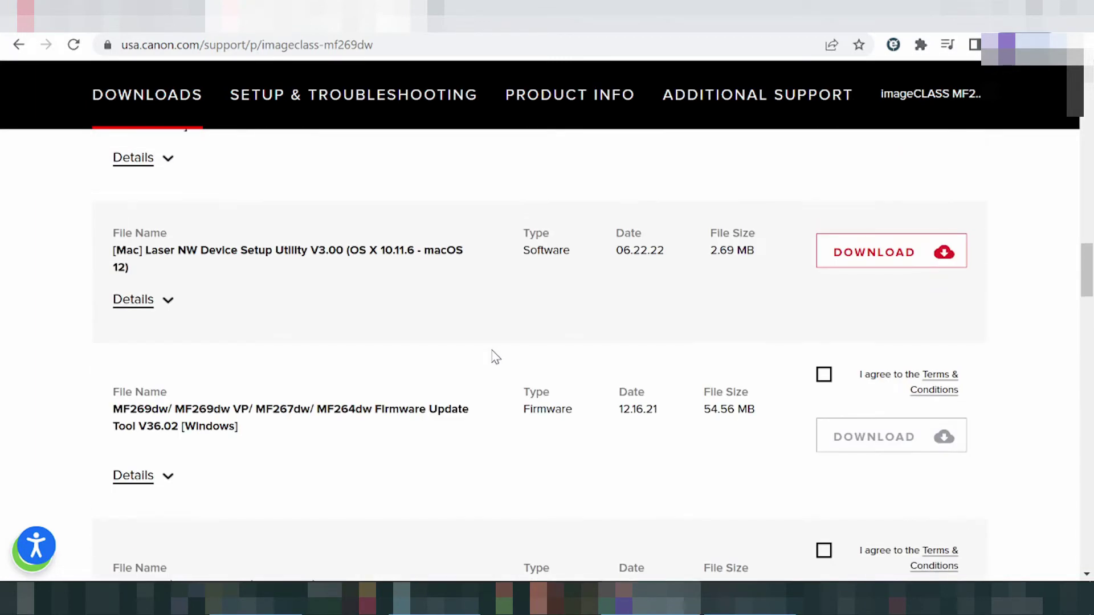
scroll(495, 357, up, 1)
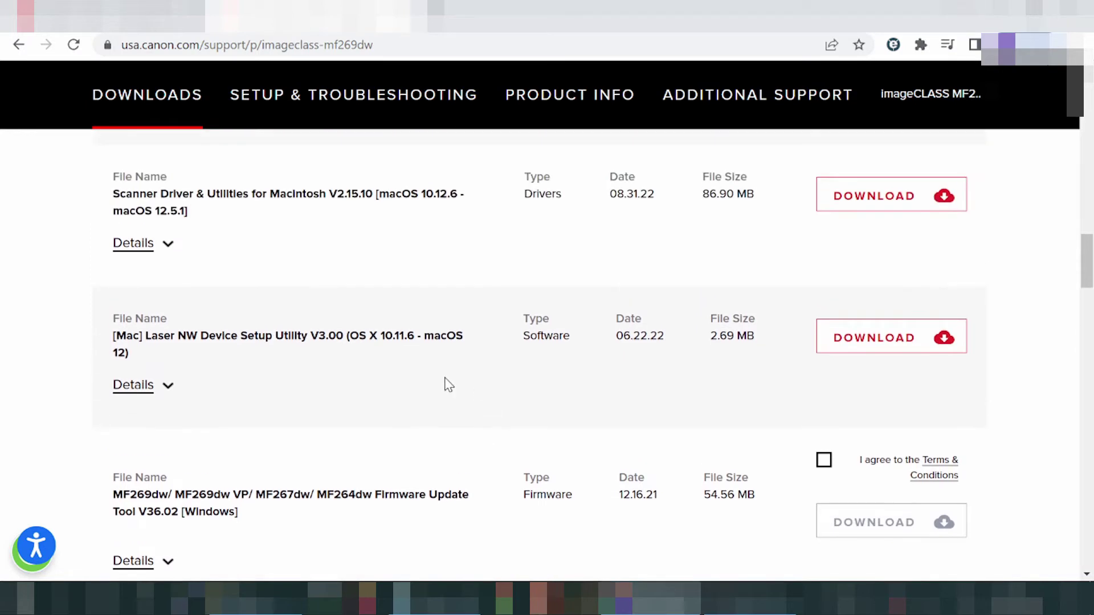
drag(224, 336, 240, 336)
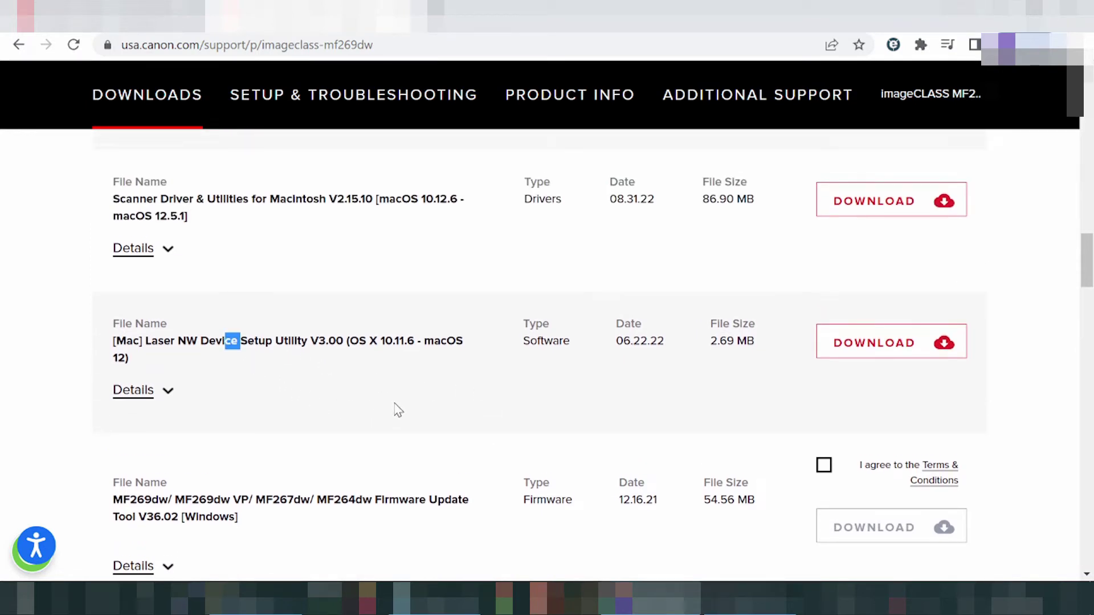
scroll(398, 410, up, 2)
drag(158, 365, 168, 364)
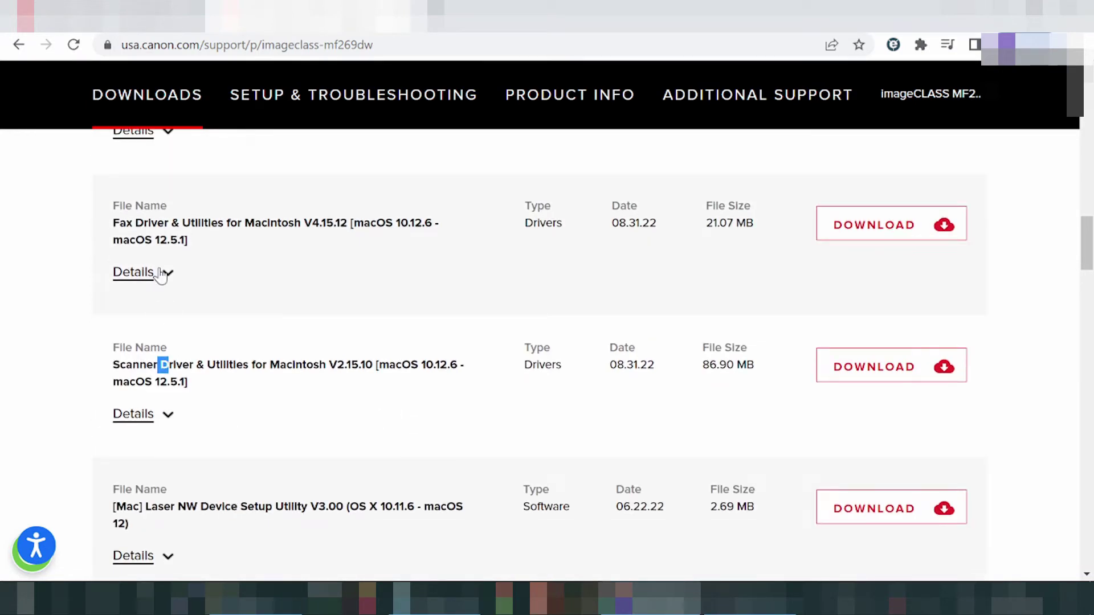
click(139, 221)
scroll(341, 357, up, 3)
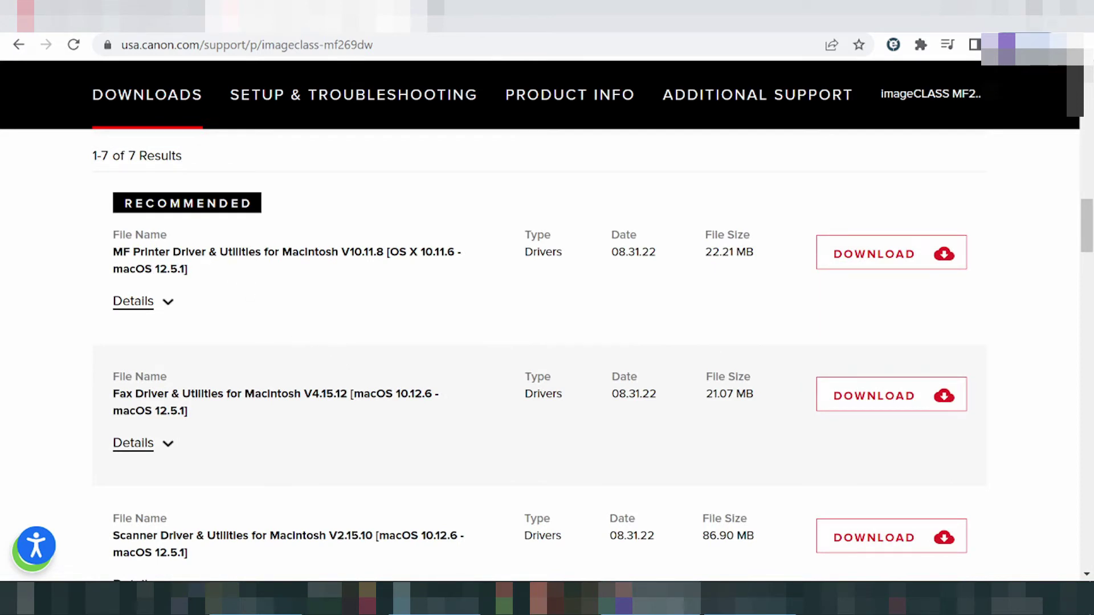
drag(123, 252, 147, 251)
Expand the Mac MF Printer Driver details, start and cancel its .dmg download, then view installation instructions.
click(166, 305)
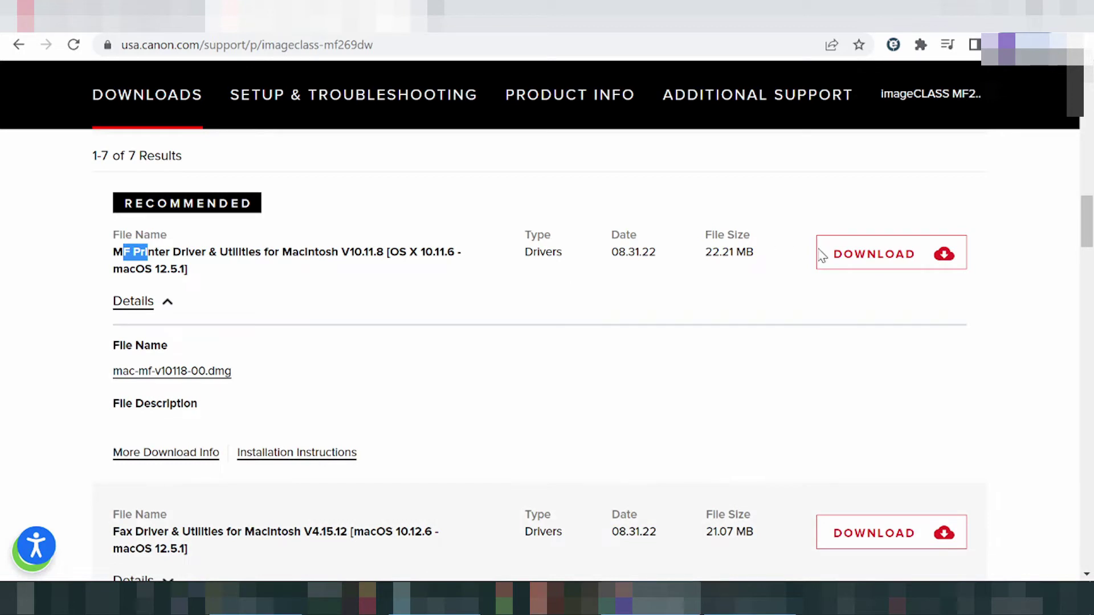
click(905, 262)
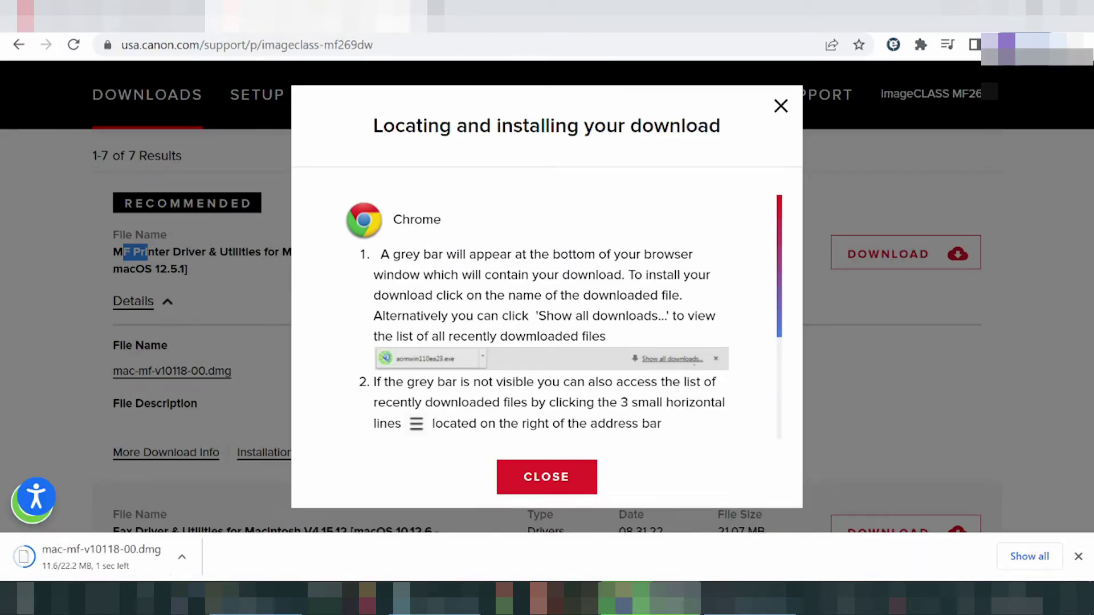
click(532, 476)
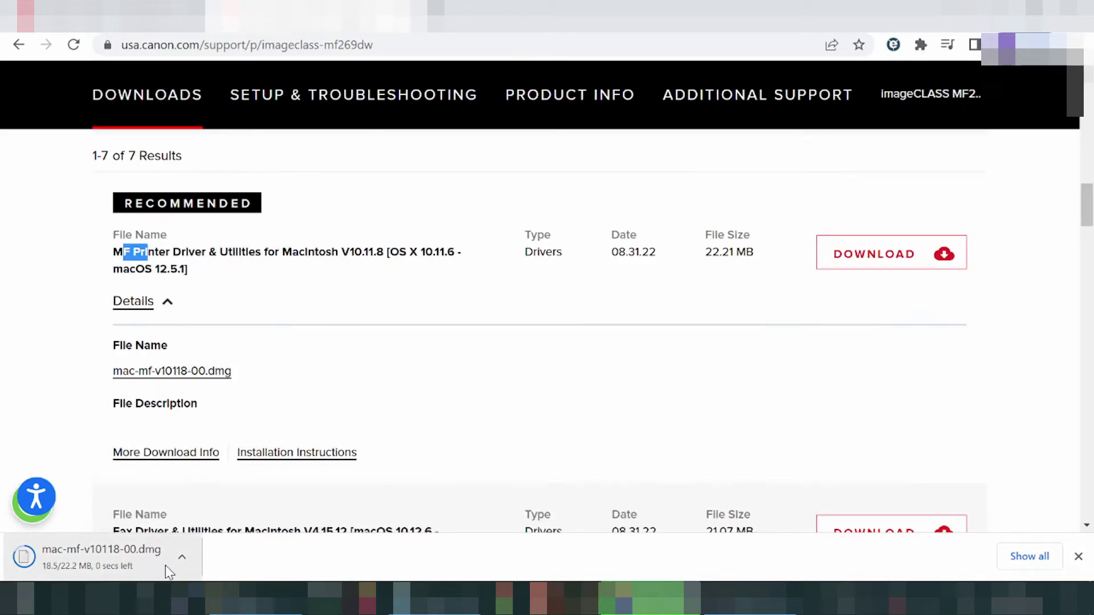
click(180, 556)
click(193, 528)
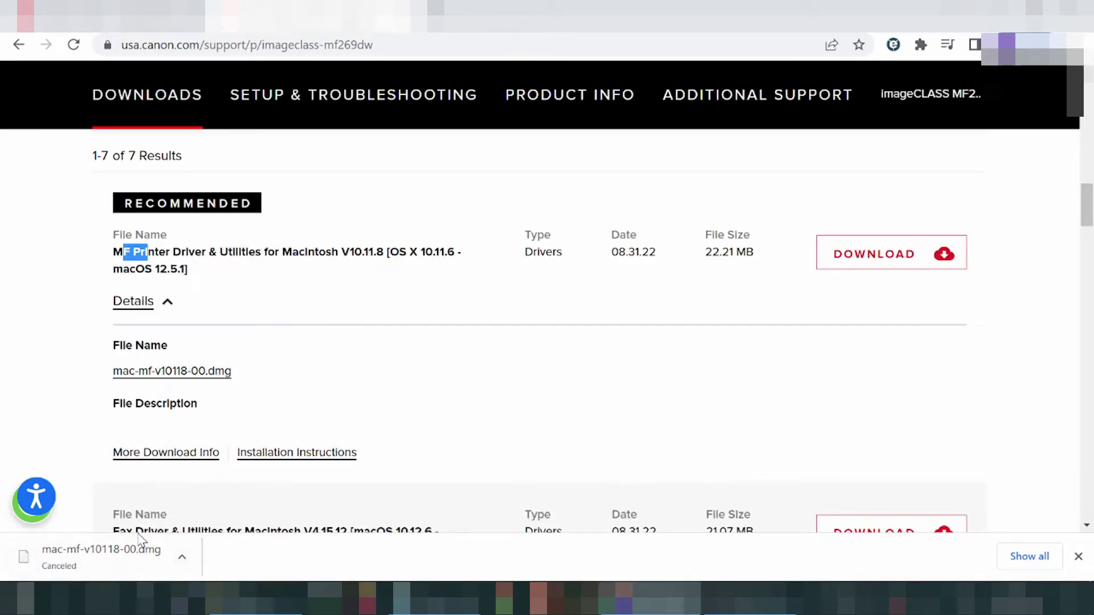
click(263, 453)
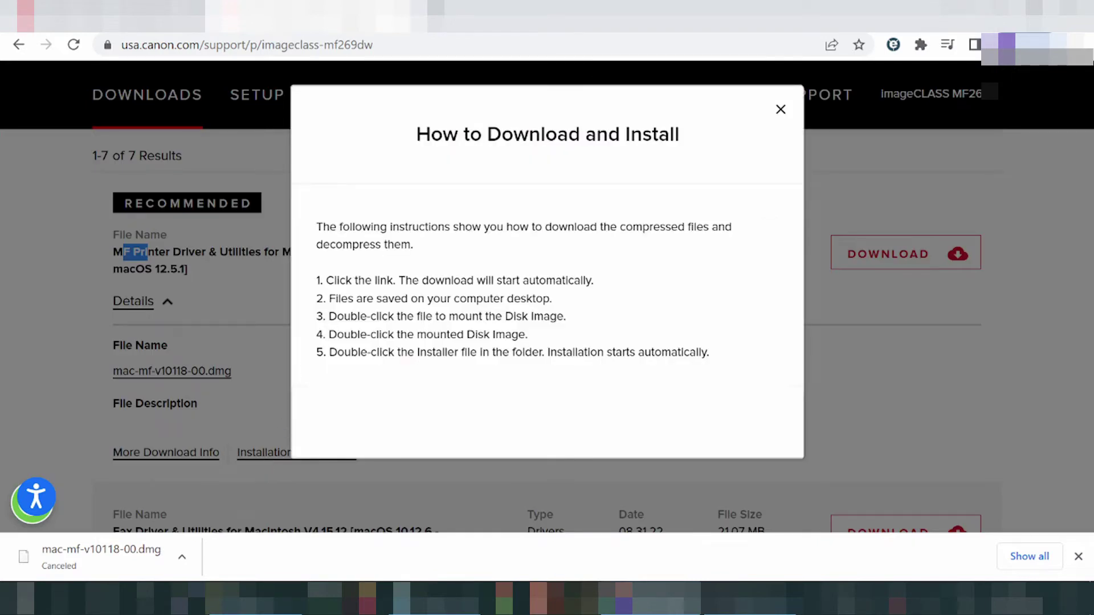
Highlight the five installation steps, then close the How to Download and Install dialog.
drag(327, 280, 603, 352)
click(727, 334)
click(781, 116)
scroll(627, 325, up, 5)
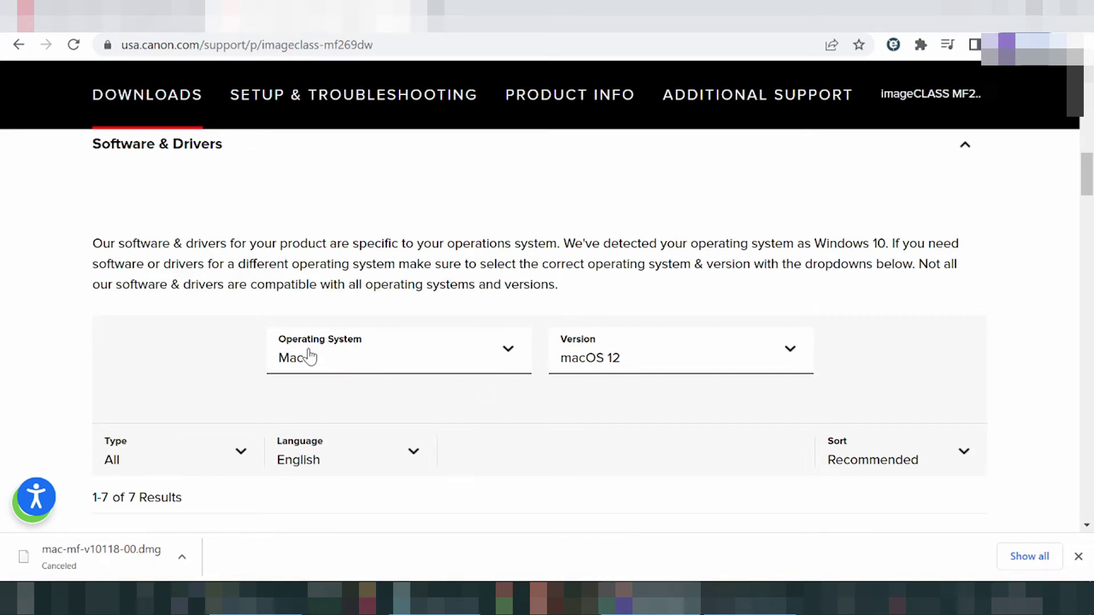
Filter the downloads to operating system Linux, version Linux 64bit.
click(309, 367)
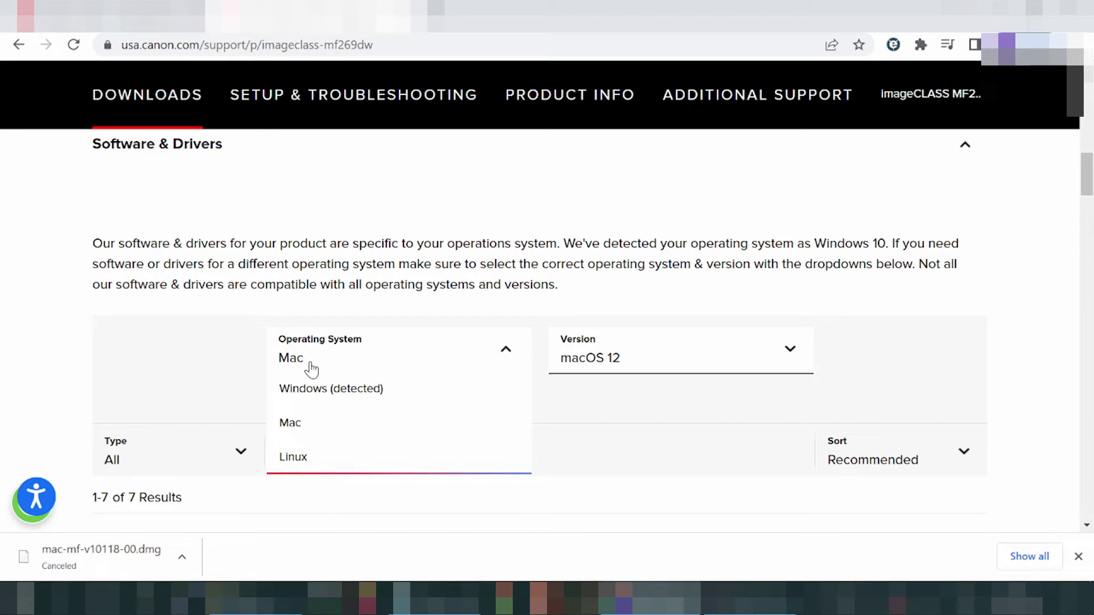
click(294, 458)
scroll(601, 265, down, 3)
click(609, 194)
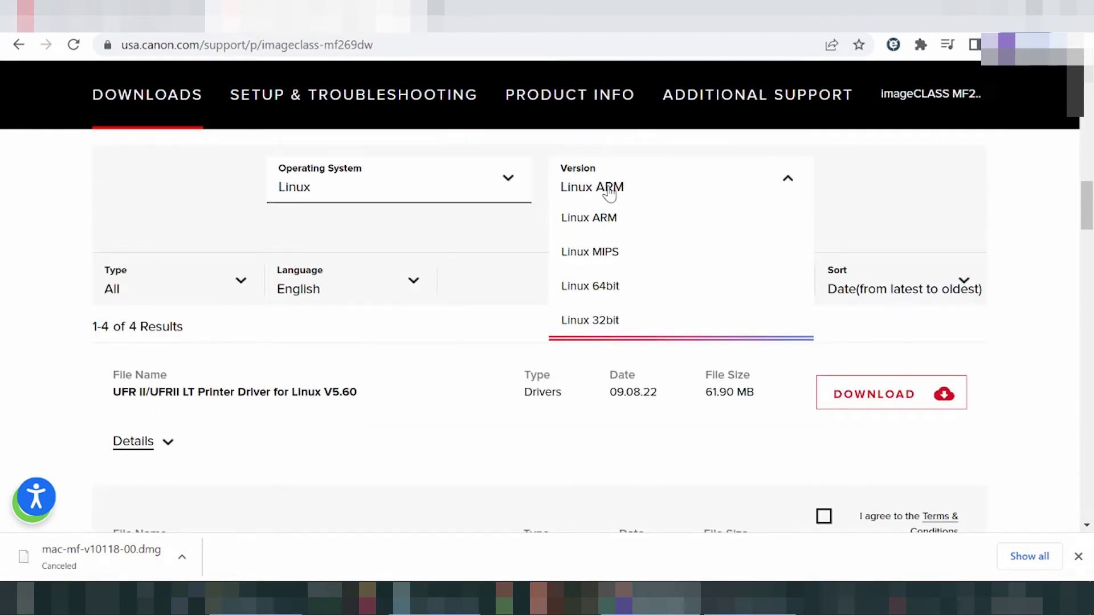
click(600, 285)
scroll(600, 289, down, 2)
scroll(378, 332, down, 2)
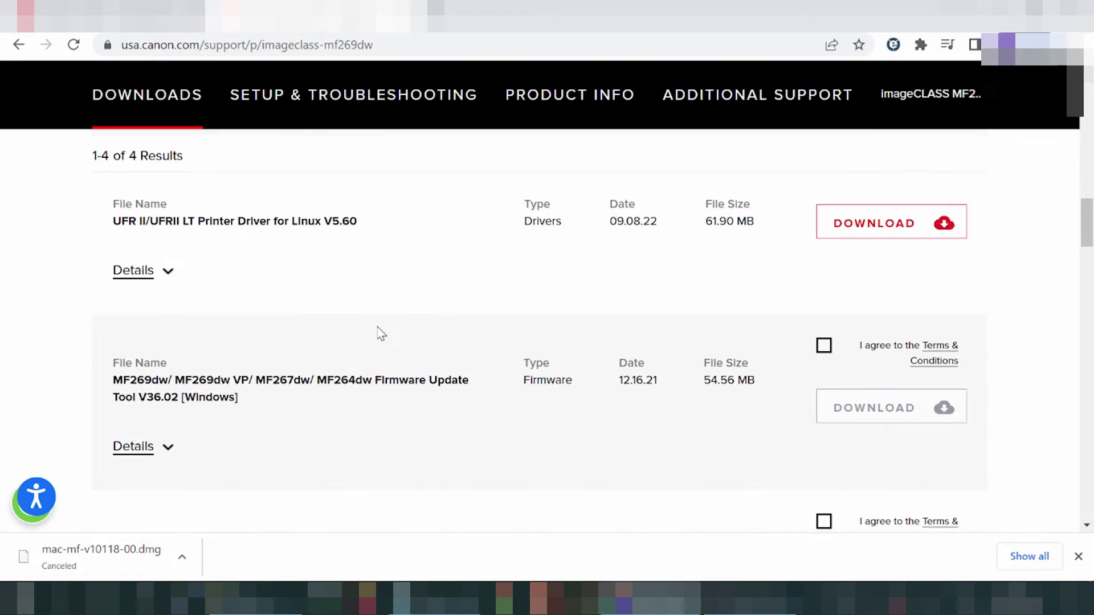
Start and cancel the UFR II/UFRII LT Printer Driver V5.60 download, then close the shelf and dialog.
drag(188, 222, 278, 223)
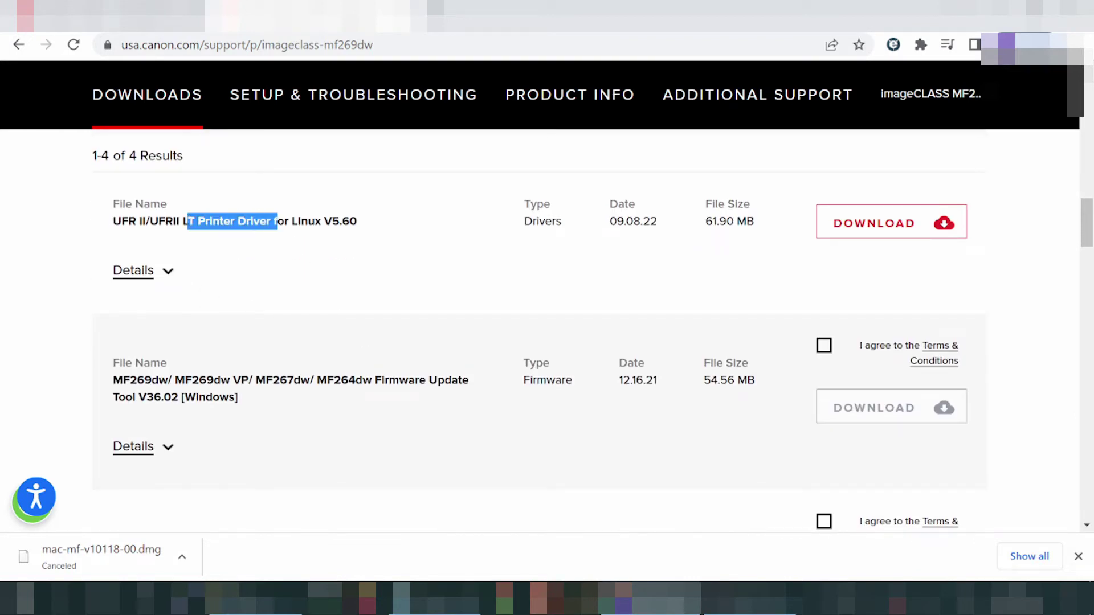
drag(408, 380, 428, 380)
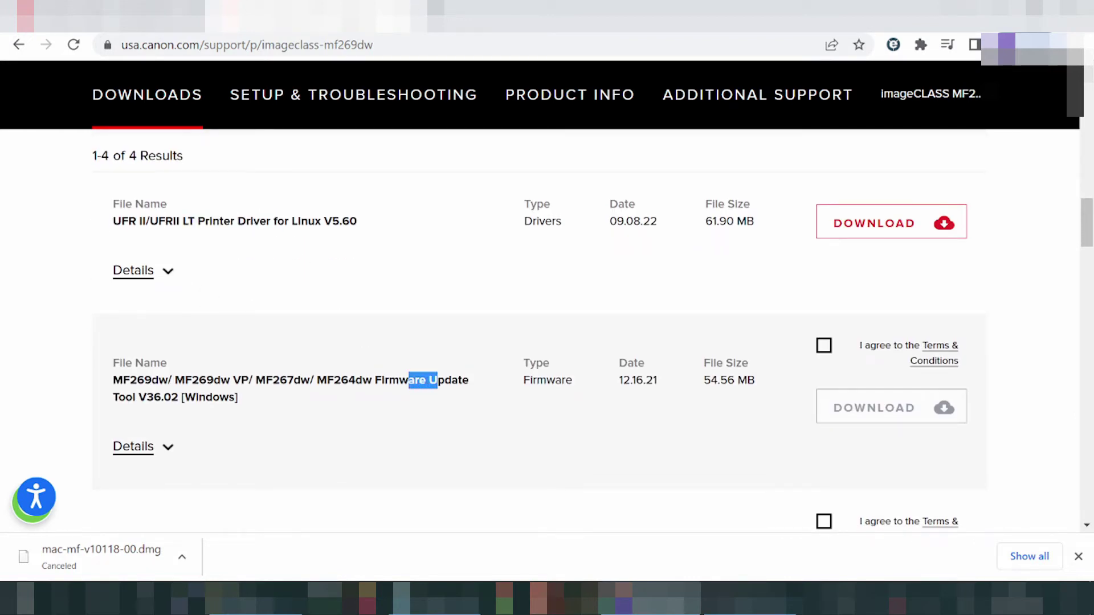
drag(176, 221, 213, 221)
click(913, 219)
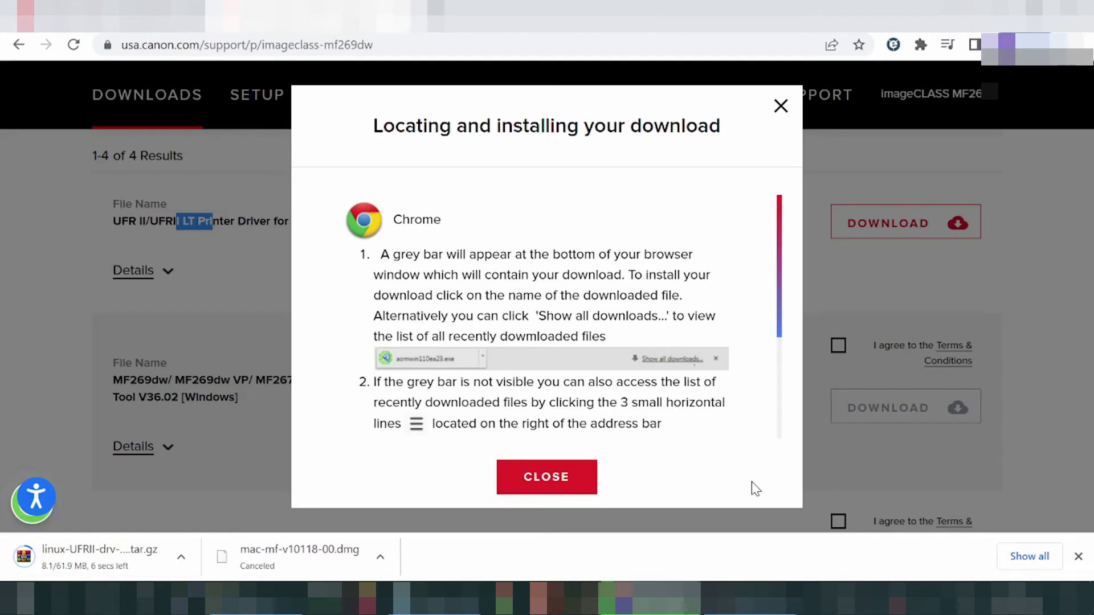
click(182, 557)
click(197, 528)
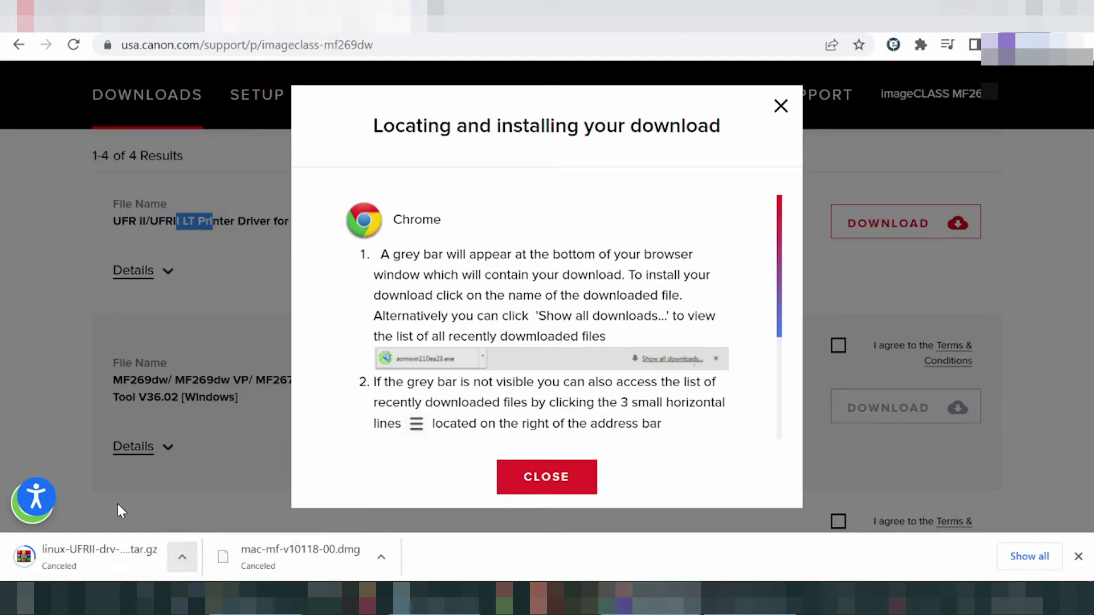
click(1078, 556)
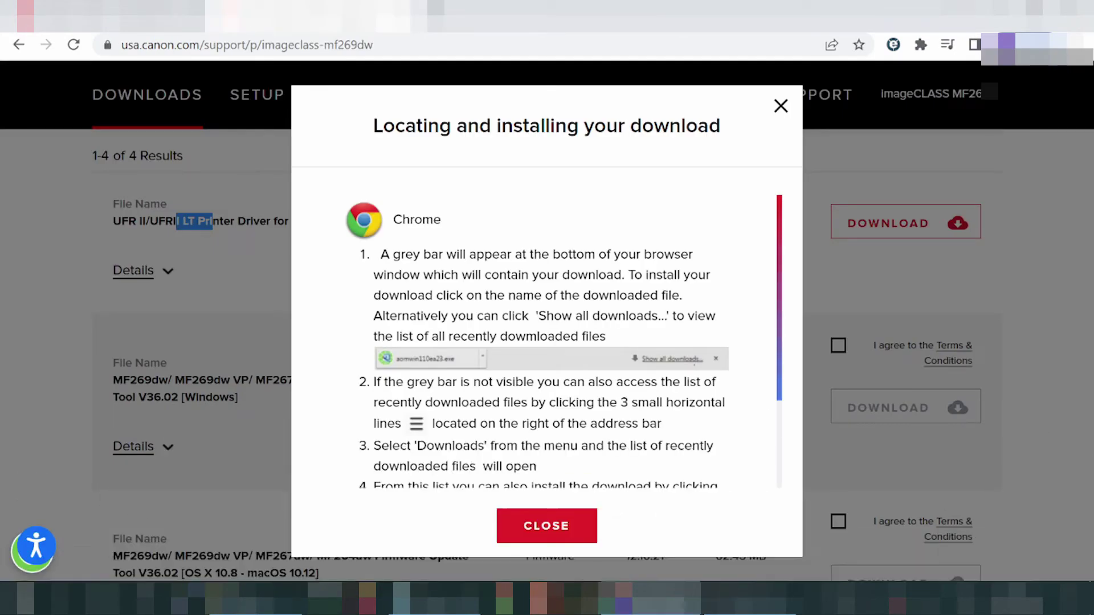
click(585, 535)
scroll(671, 390, up, 7)
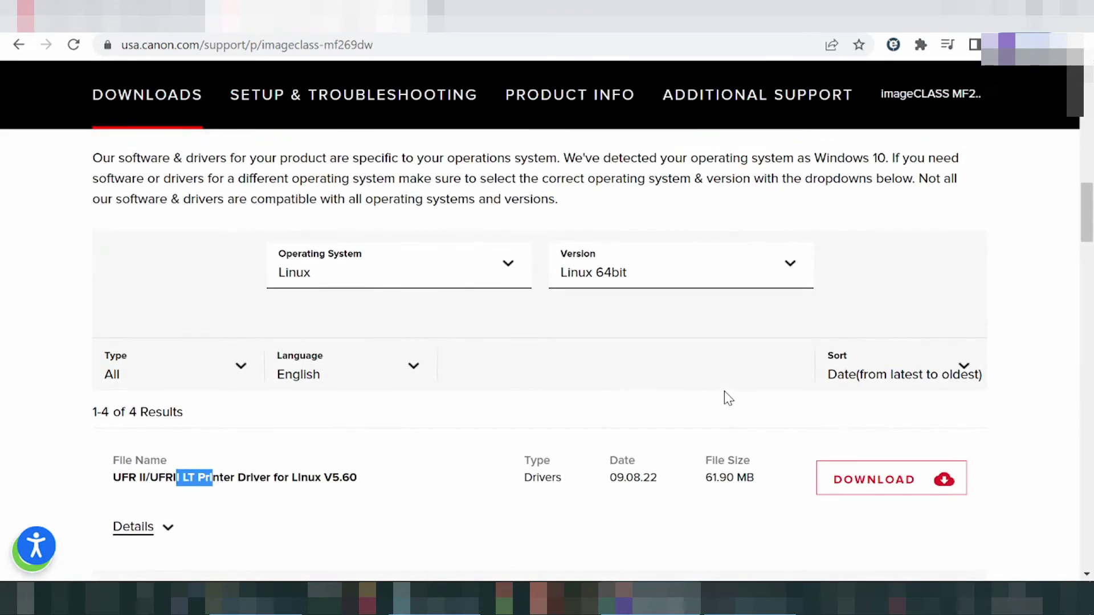
Set the Operating System to Windows and the version to Windows 11.
click(438, 446)
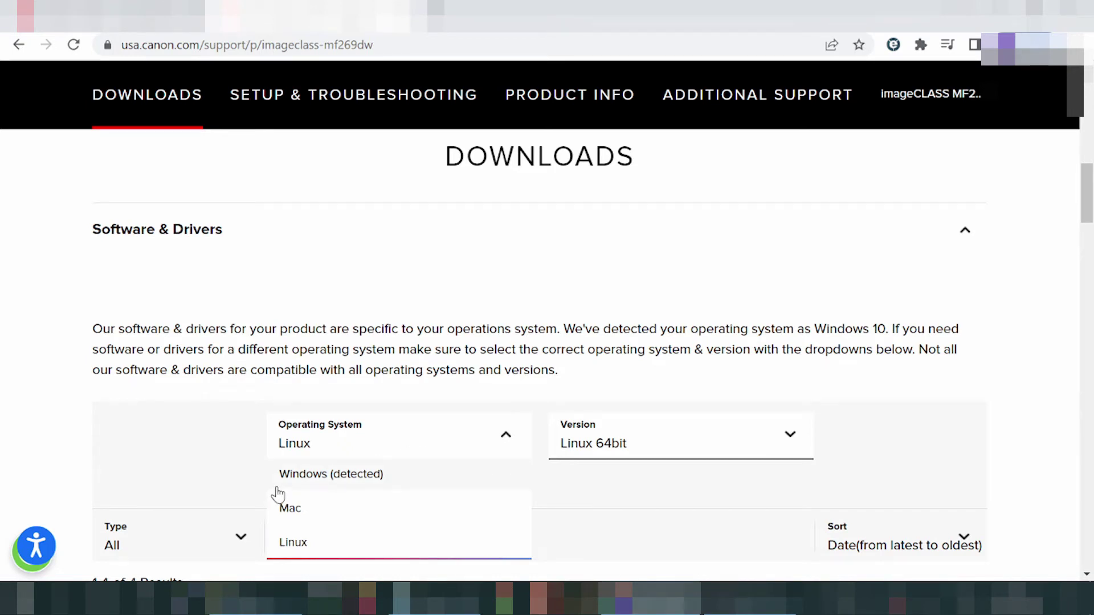
click(307, 483)
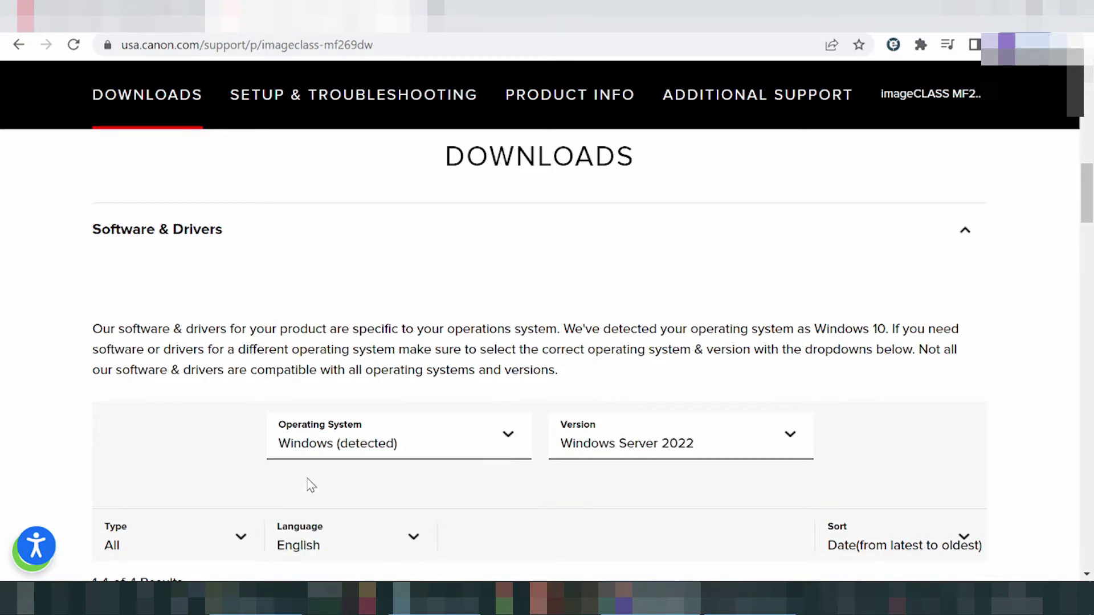
click(649, 447)
scroll(661, 395, down, 3)
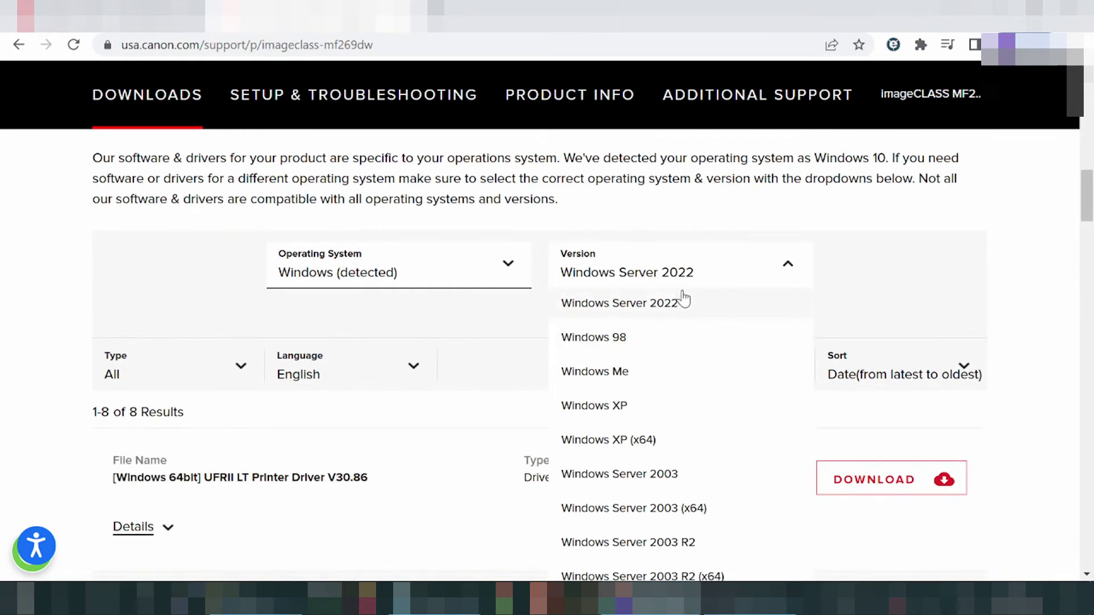
scroll(683, 296, down, 3)
scroll(663, 276, down, 2)
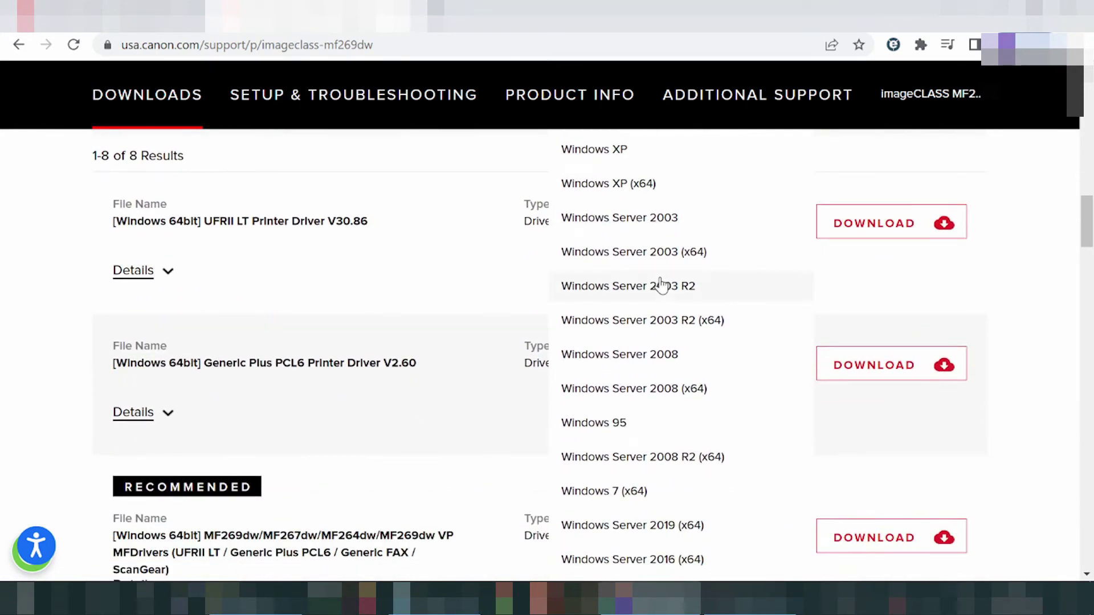
scroll(661, 285, down, 2)
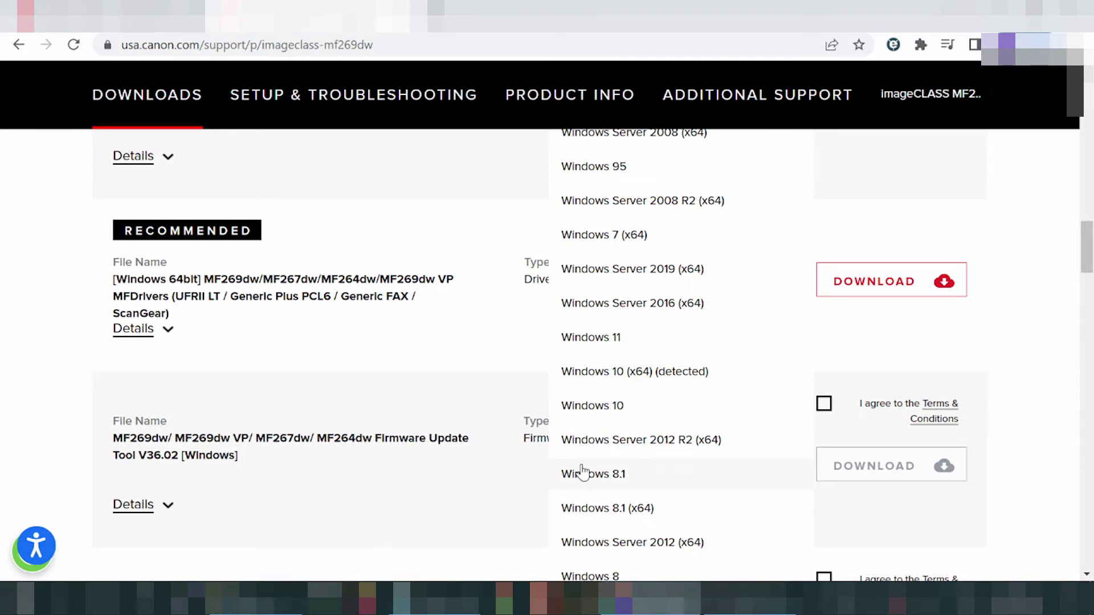
scroll(585, 467, down, 3)
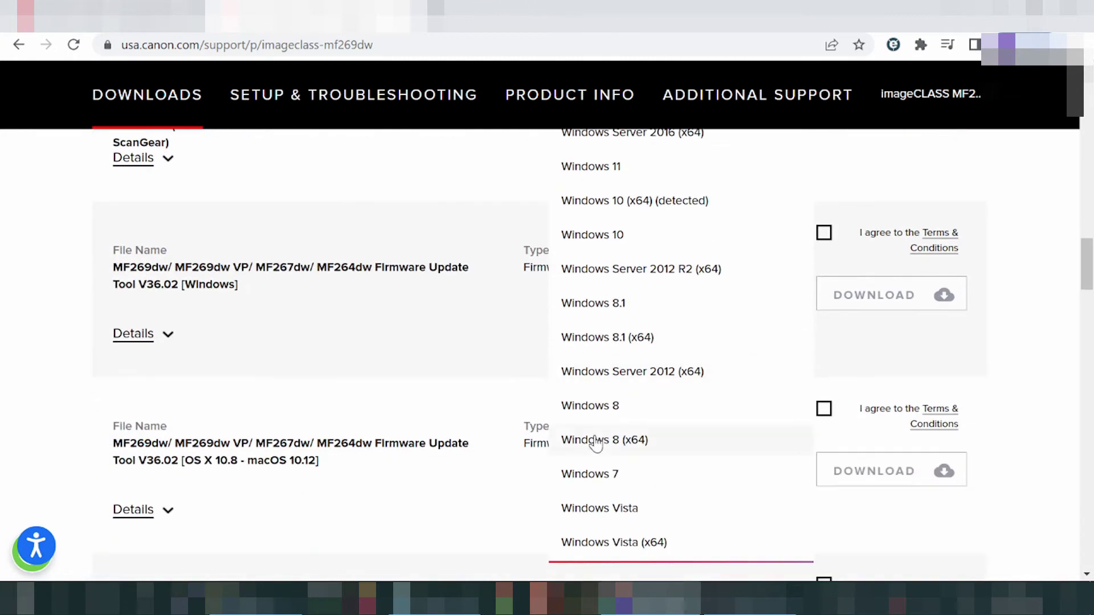
scroll(589, 424, down, 1)
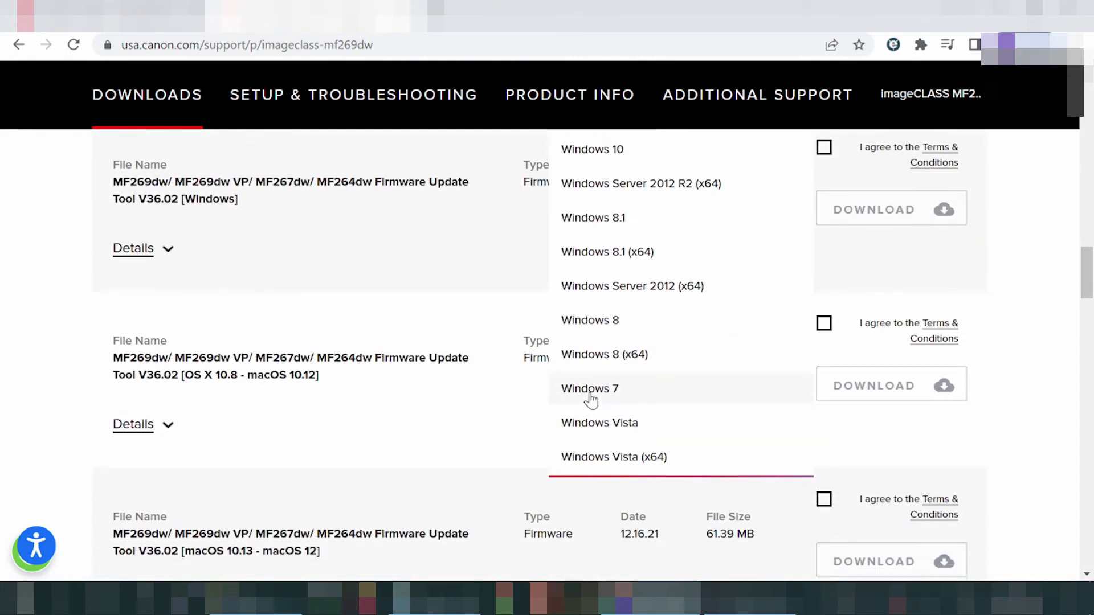
scroll(655, 313, up, 6)
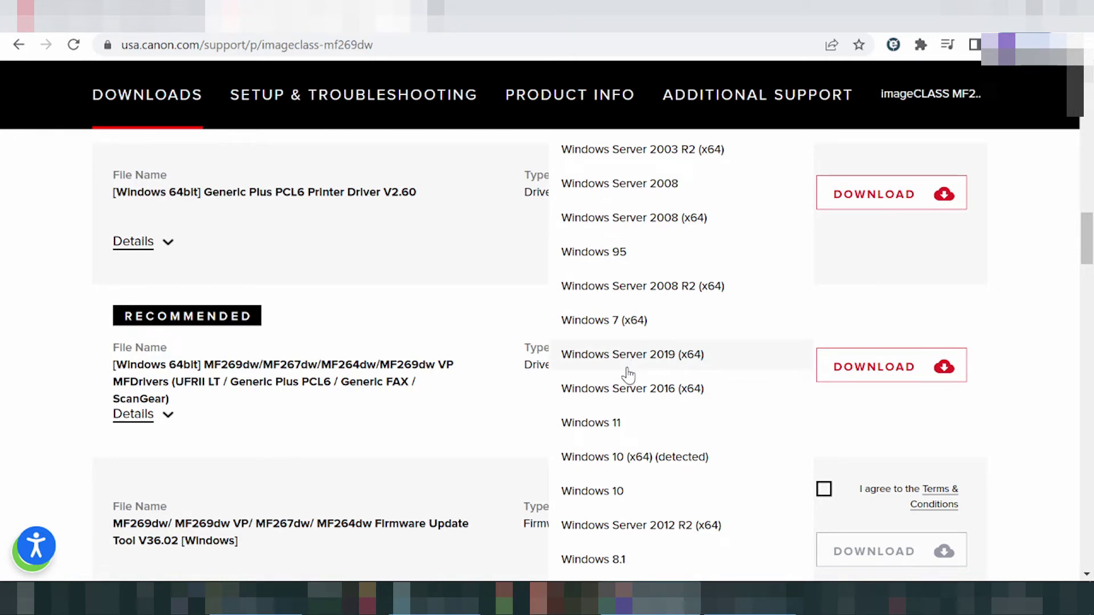
click(594, 428)
Scroll through the Windows 11 results, highlighting the 32-bit UFRII LT driver and Generic FAX names.
scroll(596, 429, up, 10)
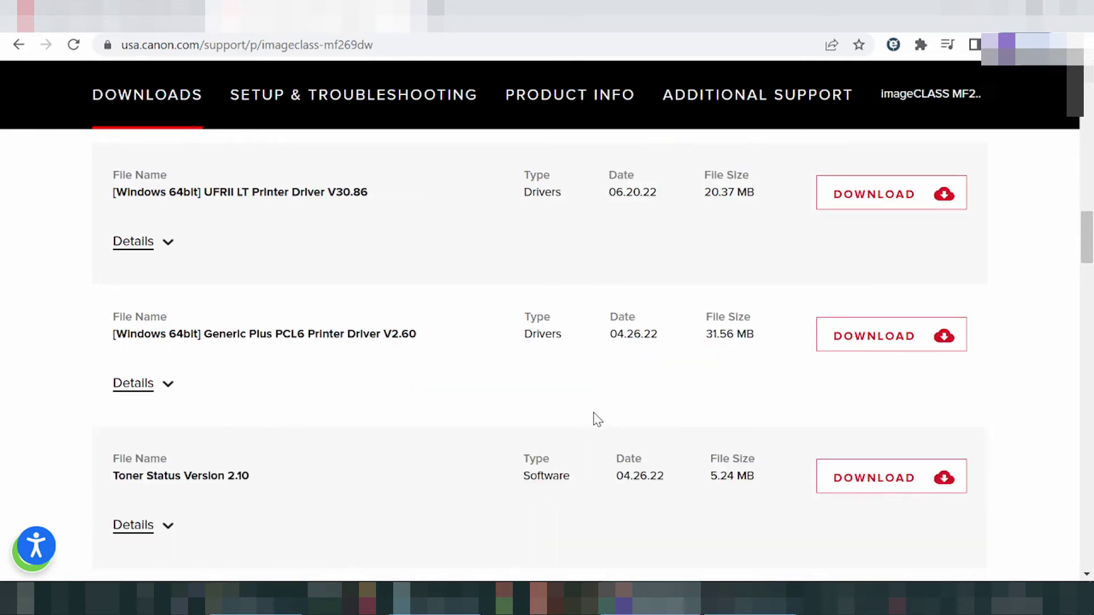
scroll(600, 398, down, 3)
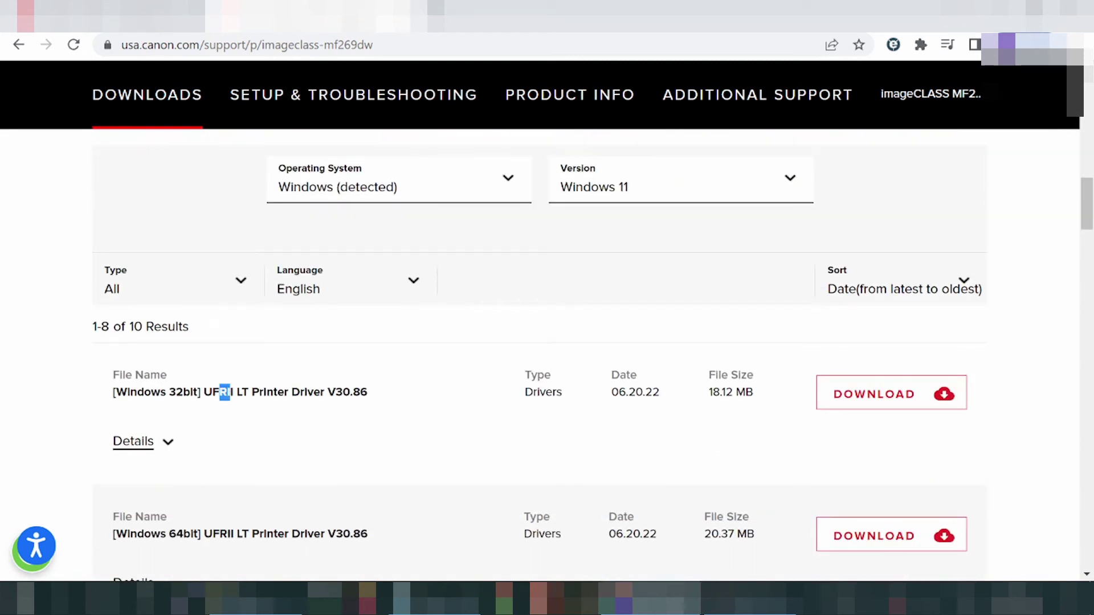
drag(113, 392, 330, 387)
scroll(330, 387, down, 9)
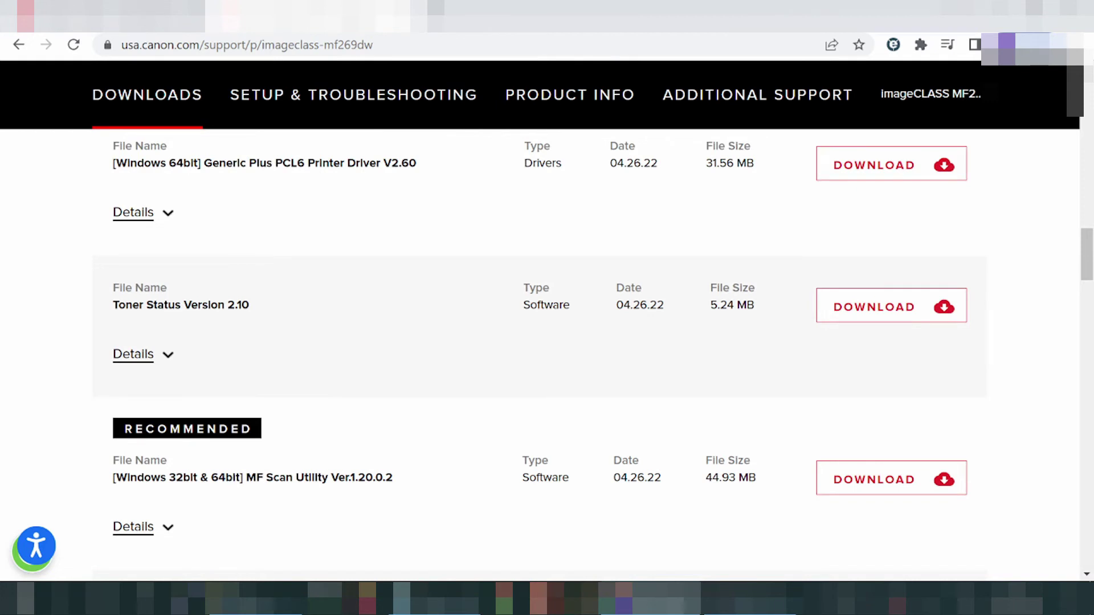
drag(264, 477, 312, 478)
scroll(313, 478, down, 5)
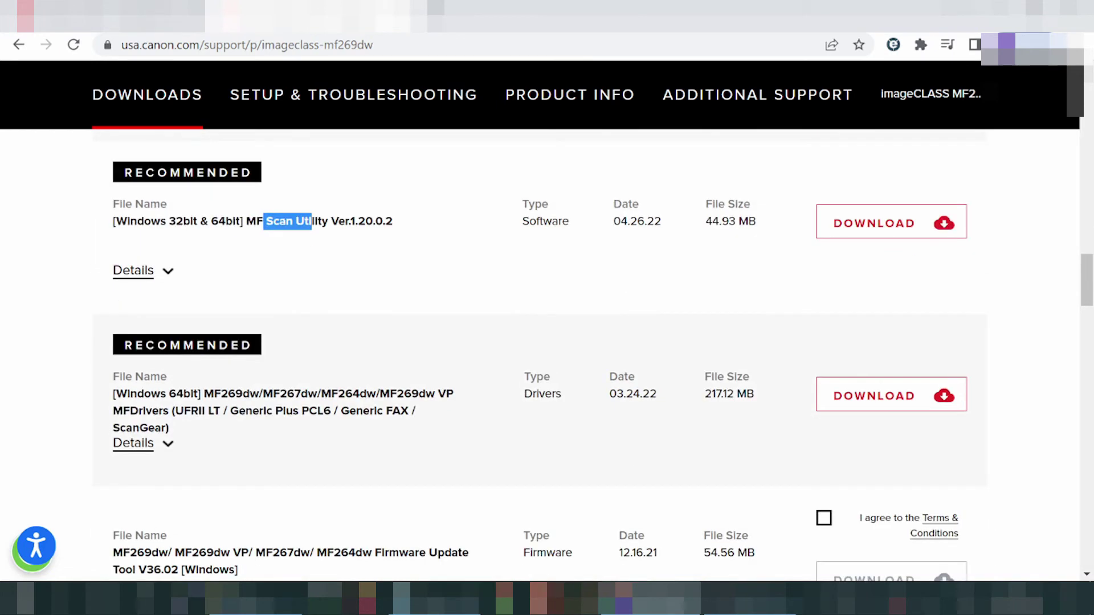
drag(349, 410, 392, 411)
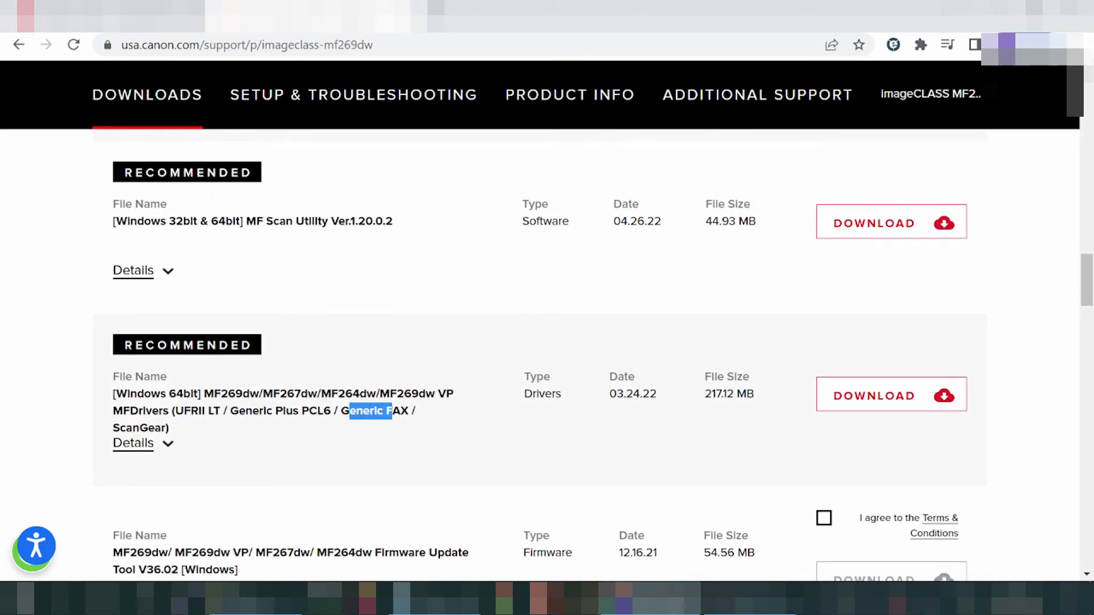
scroll(547, 364, down, 3)
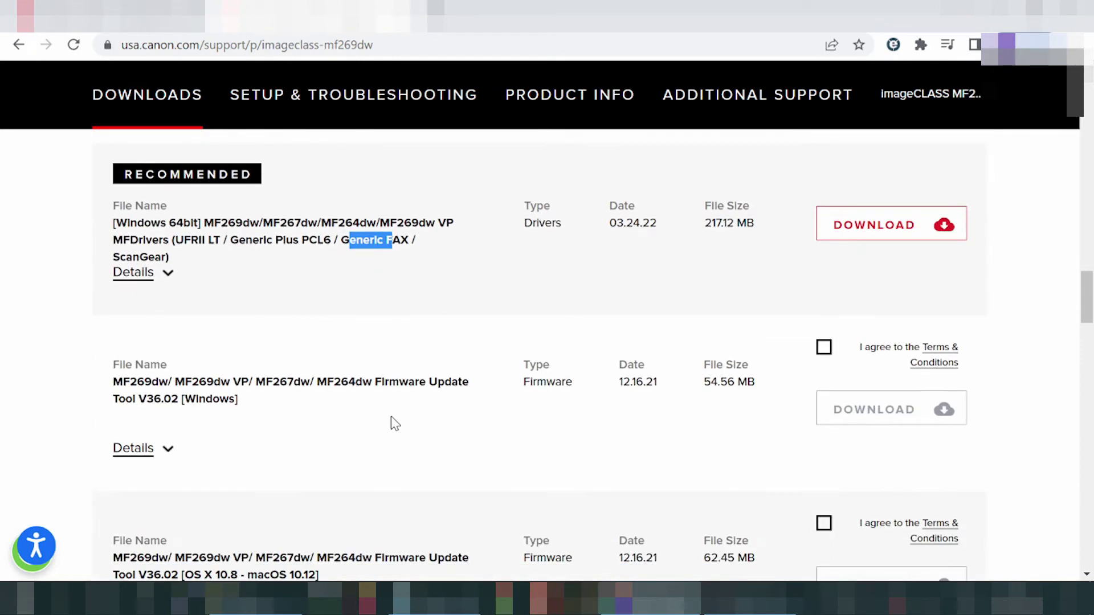
scroll(390, 416, down, 3)
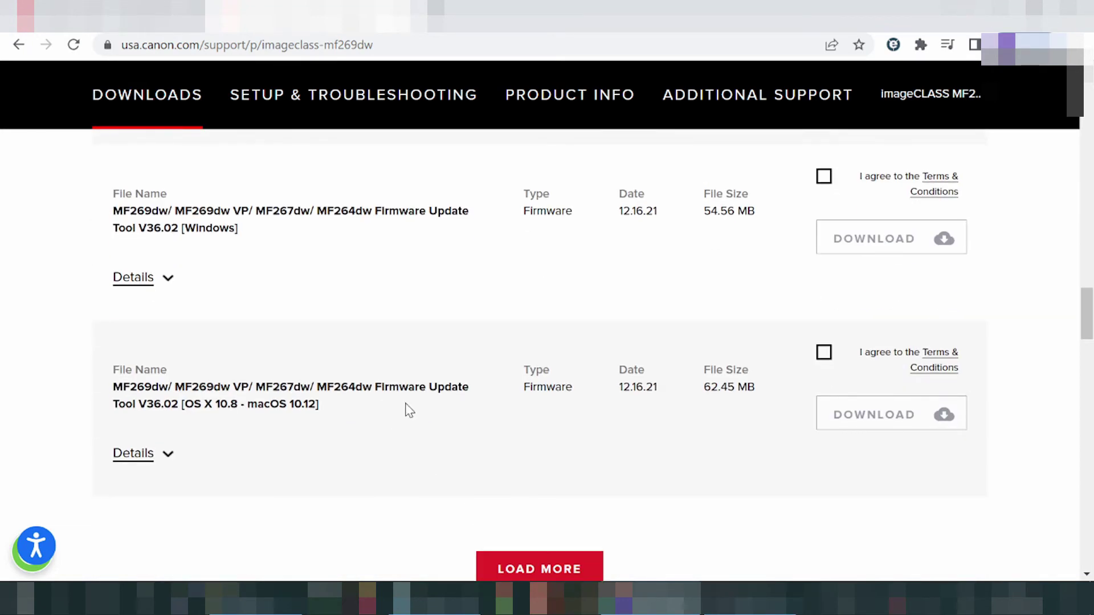
Load the remaining results to show all 10, then return to the 32-bit UFRII LT driver.
click(512, 566)
scroll(530, 517, down, 4)
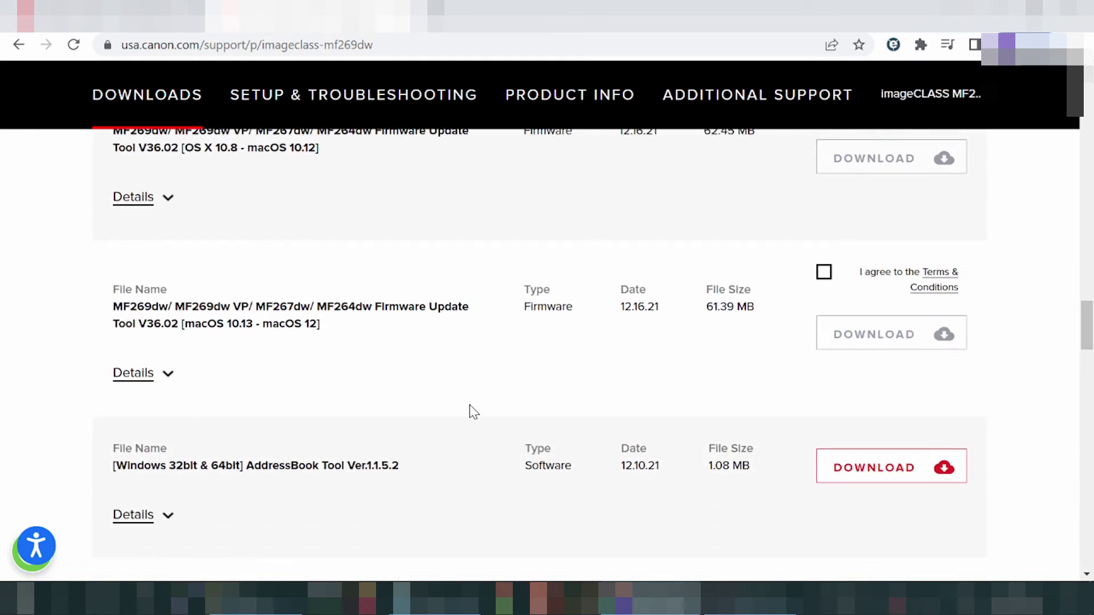
scroll(467, 416, down, 2)
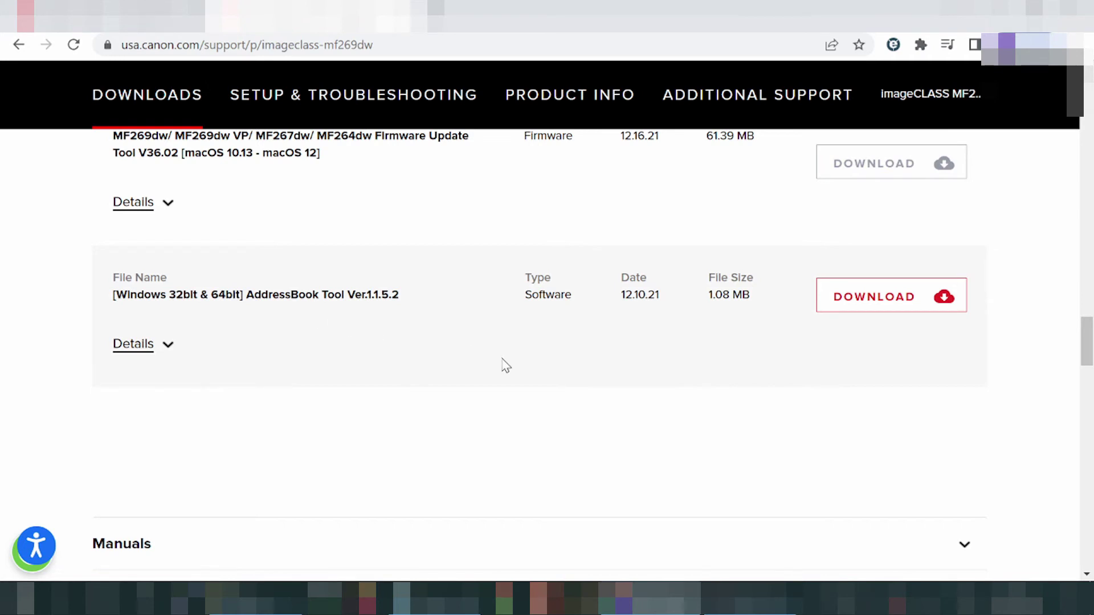
drag(354, 295, 380, 295)
scroll(613, 371, up, 10)
scroll(608, 371, up, 8)
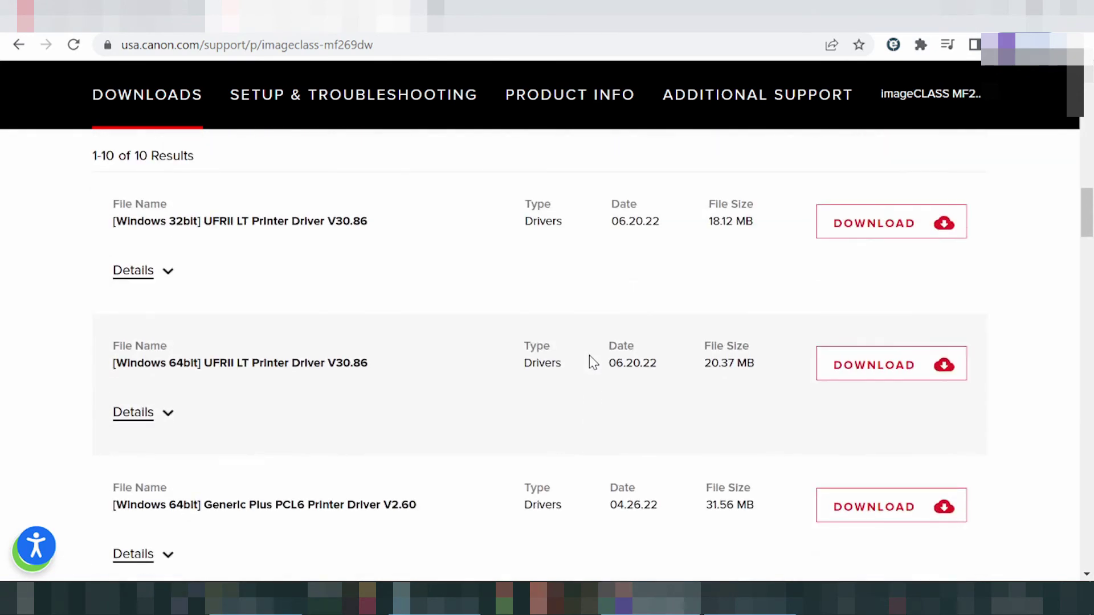
scroll(538, 317, up, 3)
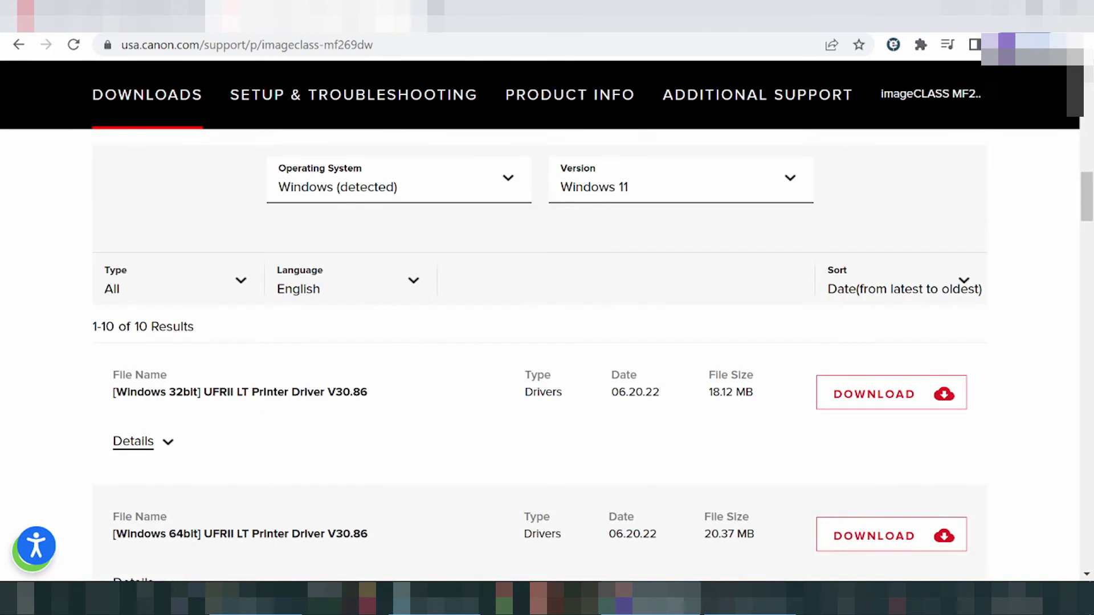
drag(113, 392, 251, 392)
Download the UFRII LT V30.86 installer (18.1 MB), dismiss the help modal, and check the download menu.
click(887, 402)
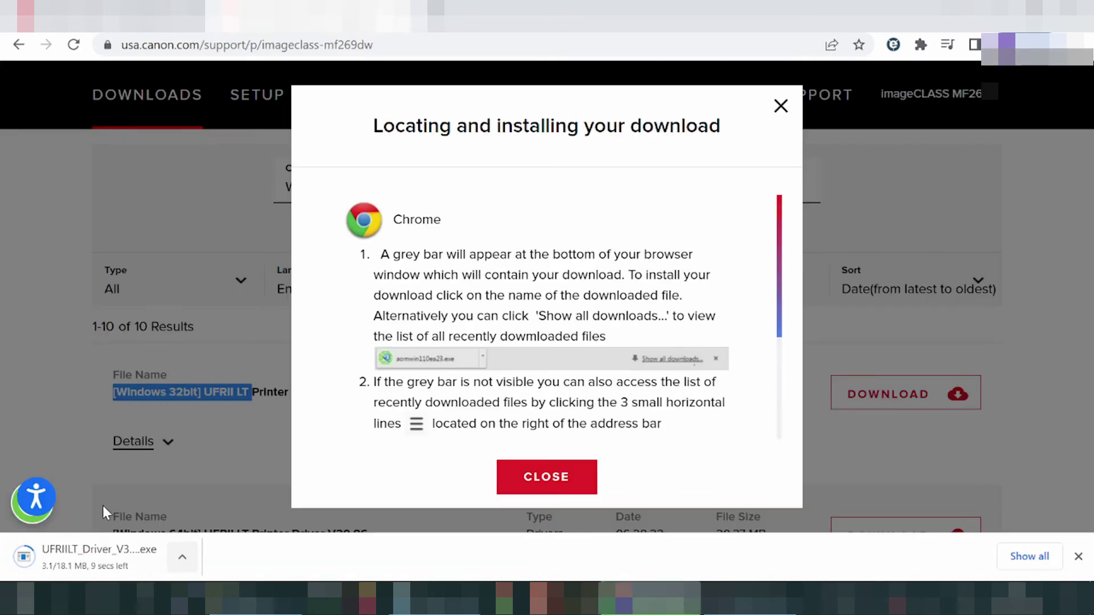
click(248, 467)
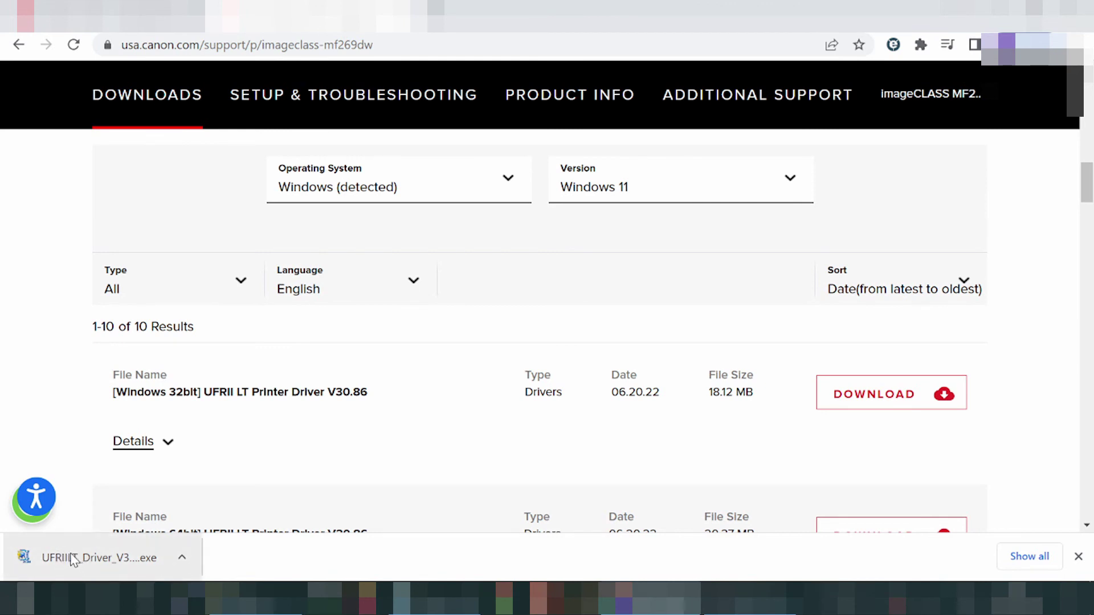
click(182, 561)
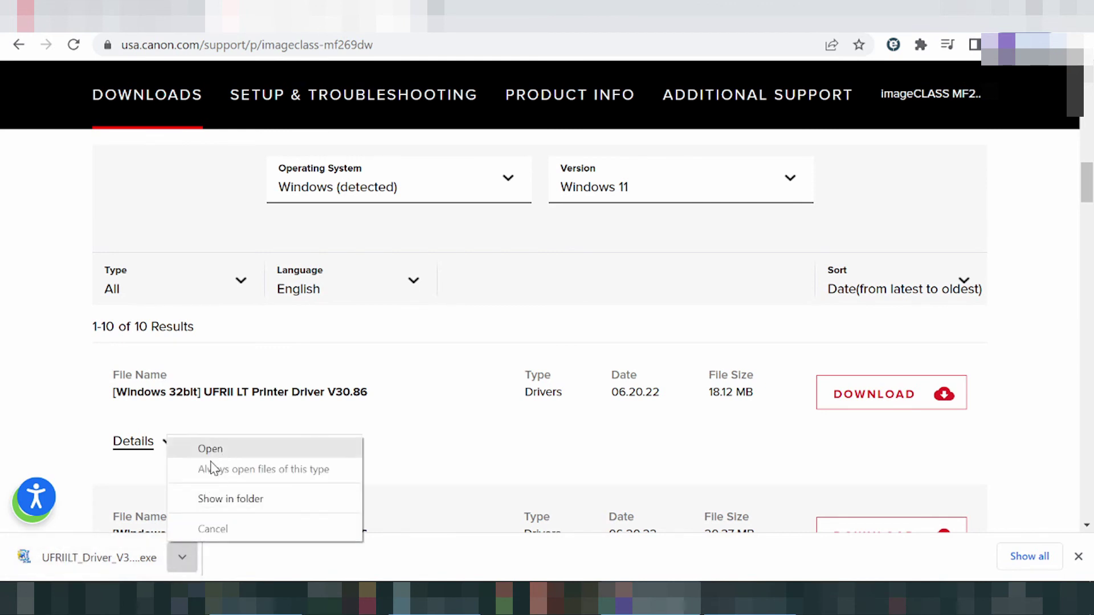
click(49, 392)
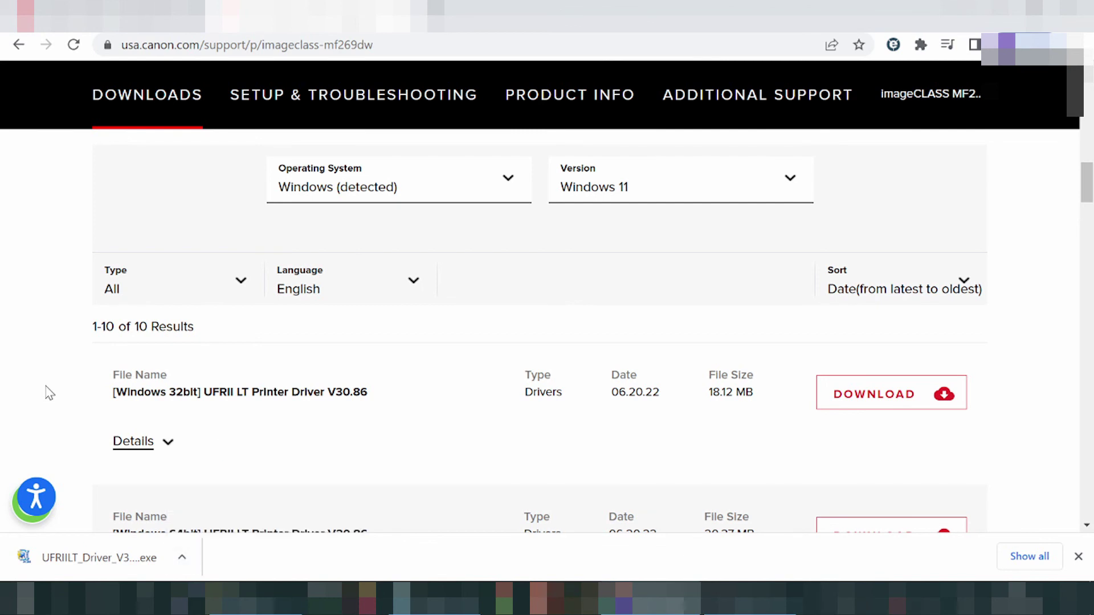